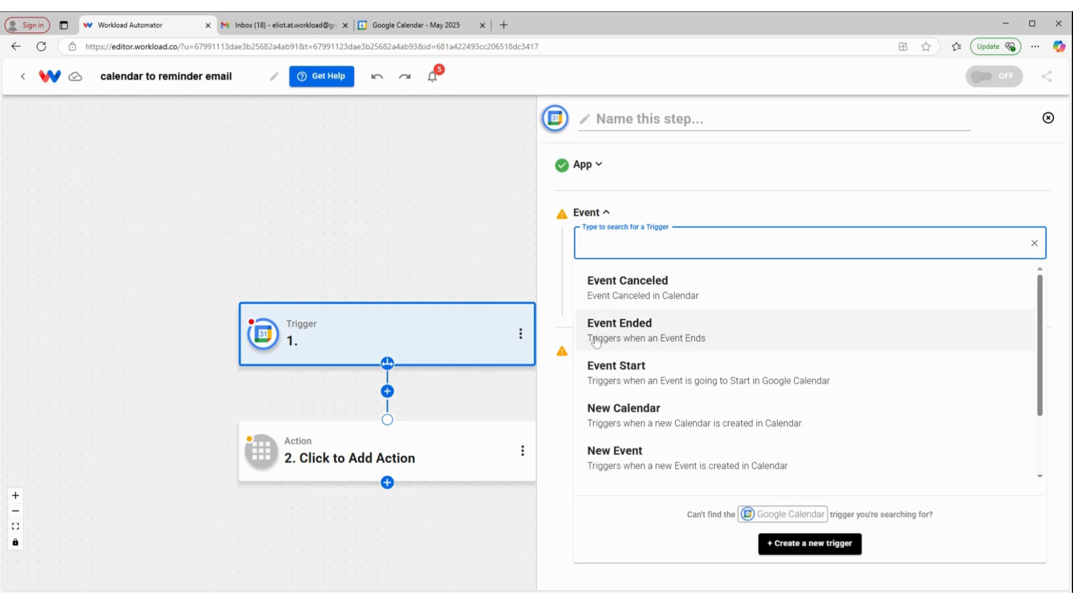
Step: Set the trigger event to Event Start and keep the connected Google Calendar account
{"action": "left_click", "coordinate": [642, 385]}
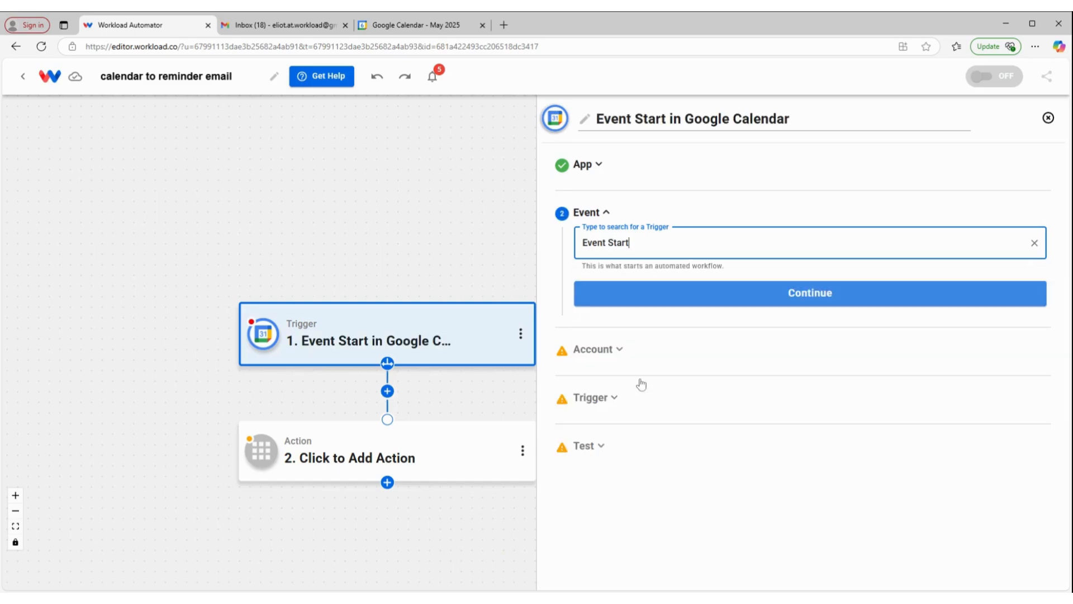
{"action": "left_click", "coordinate": [701, 296]}
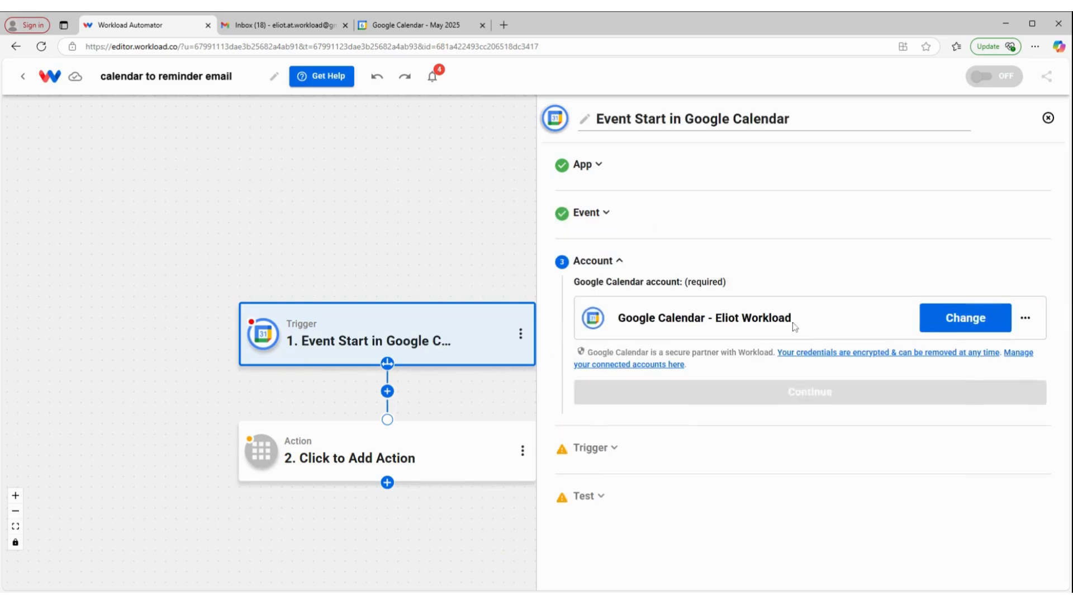
{"action": "left_click", "coordinate": [701, 400]}
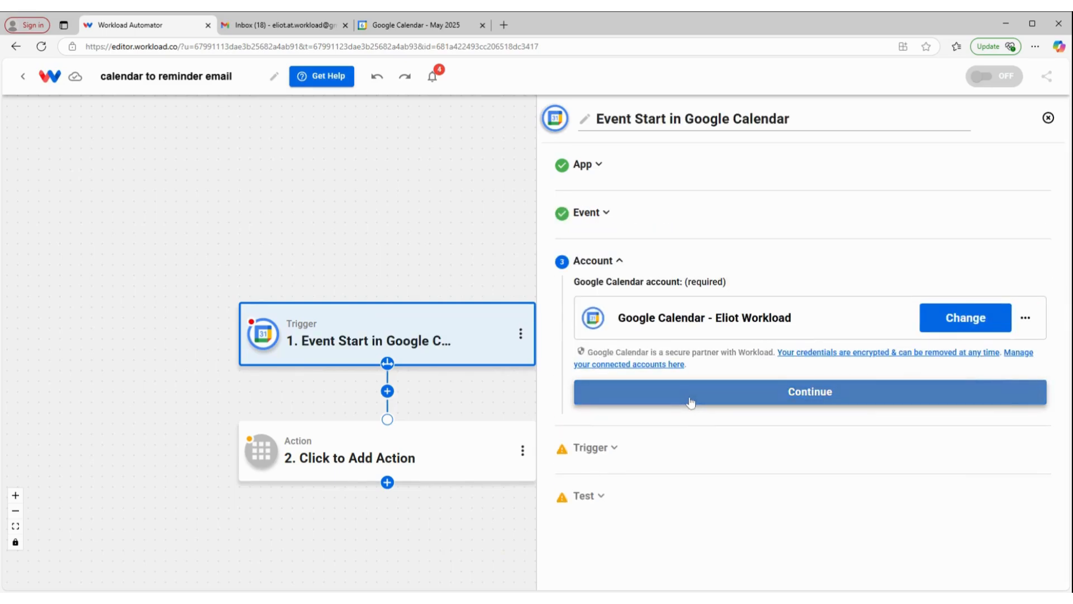
Step: Configure the trigger to fire 20 minutes before events in Test Calendar
{"action": "left_click", "coordinate": [699, 370]}
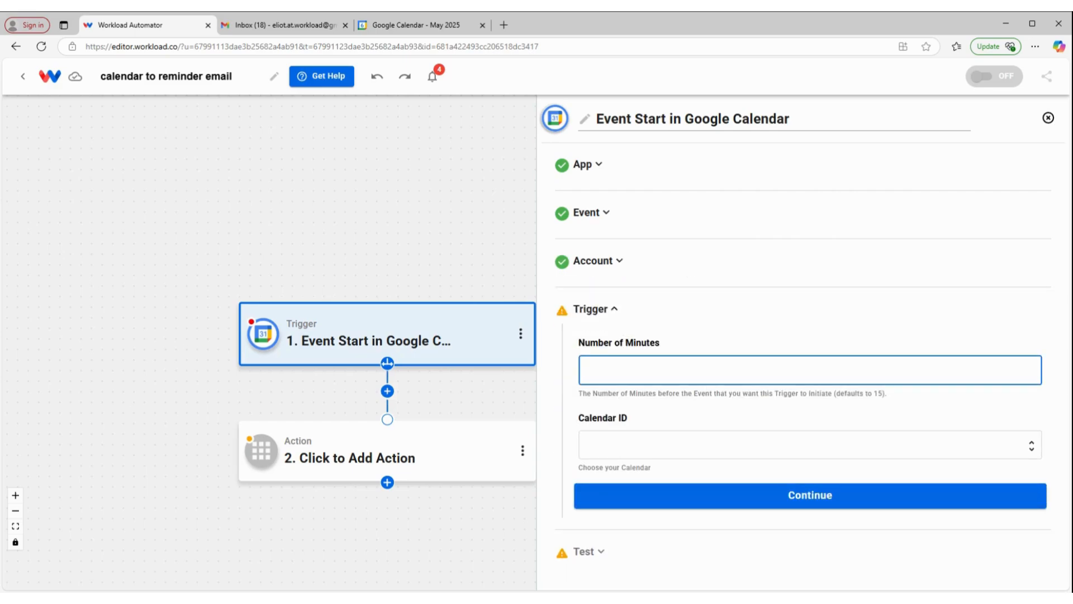
{"action": "type", "text": "20"}
{"action": "left_click", "coordinate": [648, 445]}
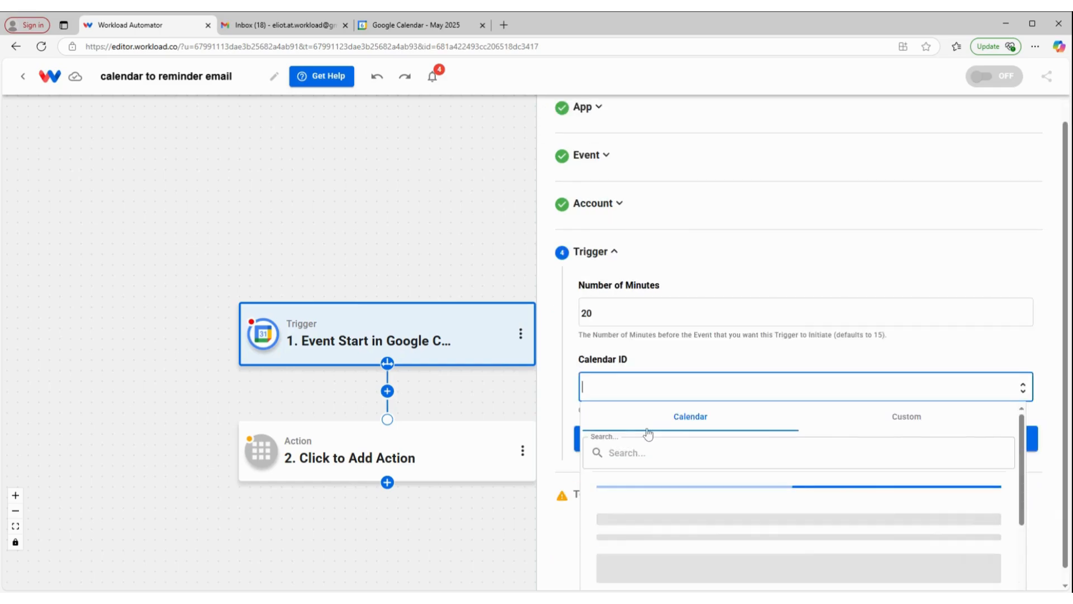
{"action": "scroll", "coordinate": [672, 525], "scroll_direction": "down", "scroll_amount": 1}
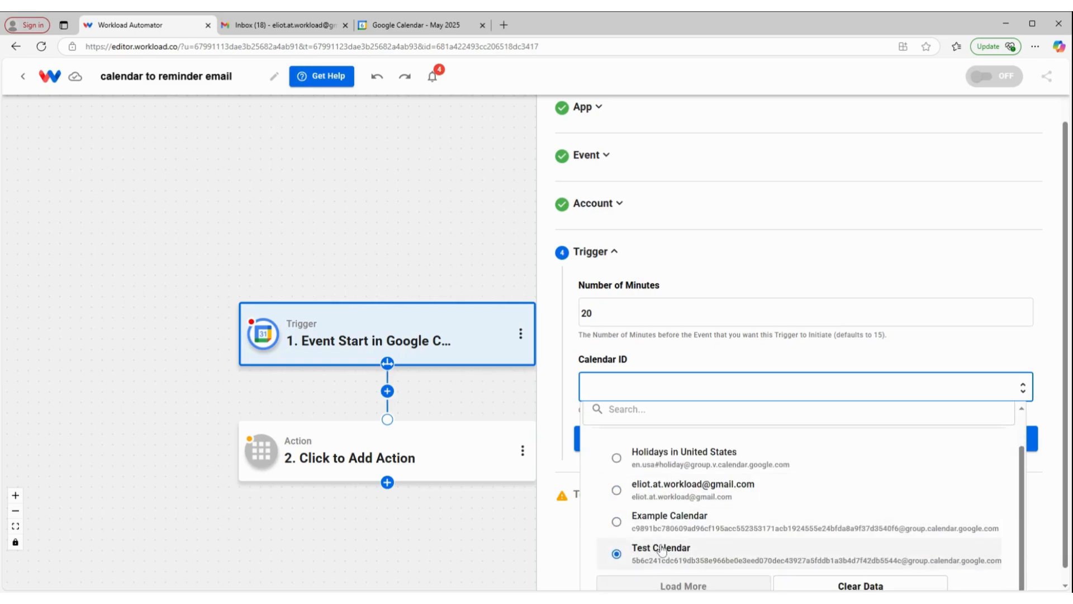
{"action": "left_click", "coordinate": [647, 548]}
{"action": "left_click", "coordinate": [666, 501]}
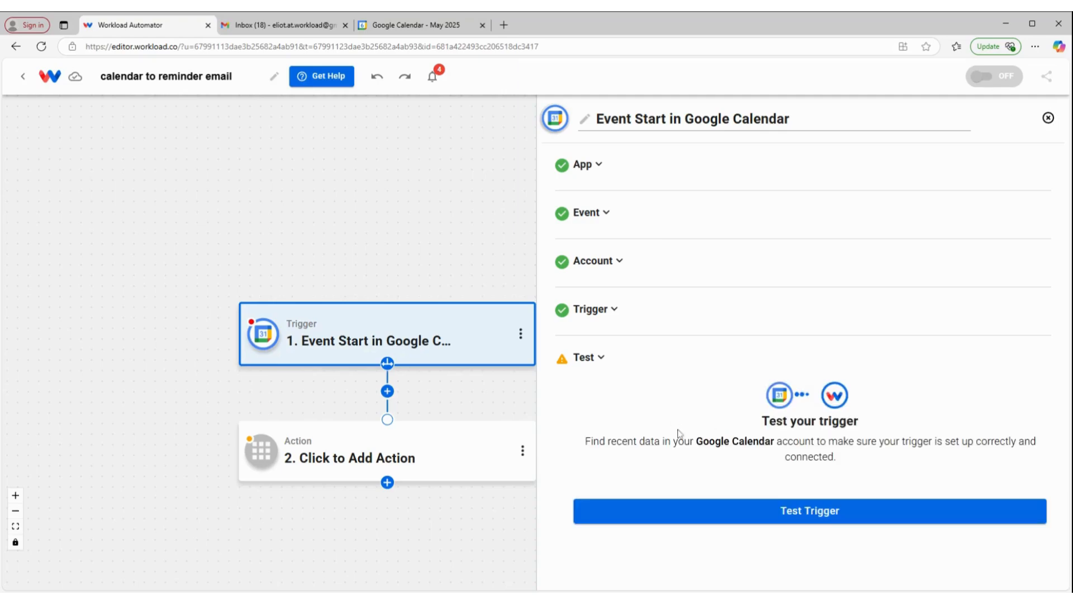
Step: Test the Event Start trigger, review the returned event data, and continue to the action step
{"action": "left_click", "coordinate": [740, 508]}
{"action": "scroll", "coordinate": [726, 515], "scroll_direction": "down", "scroll_amount": 5}
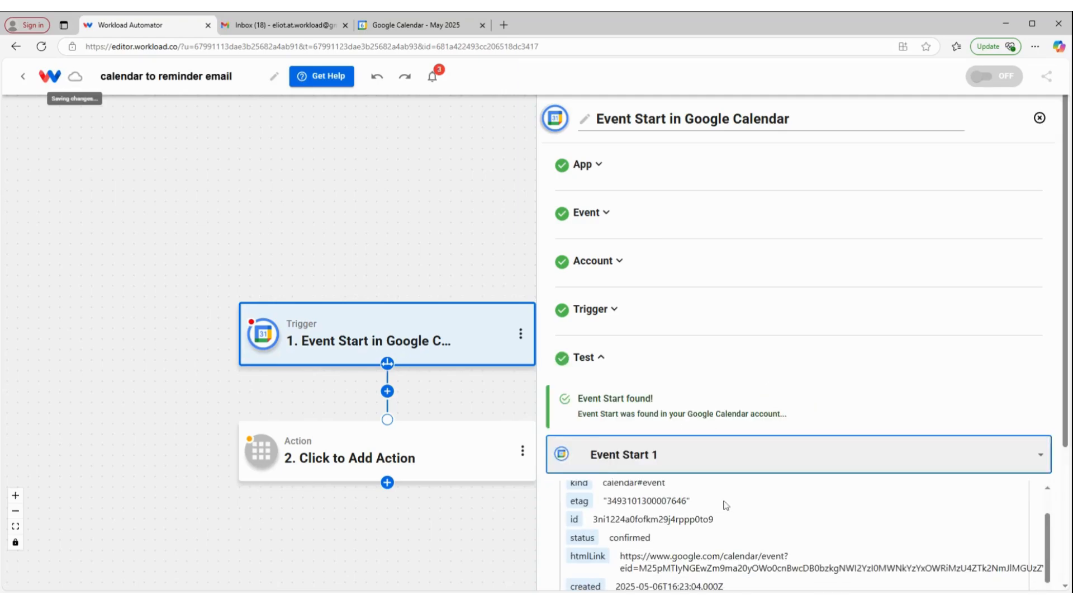
{"action": "scroll", "coordinate": [727, 513], "scroll_direction": "down", "scroll_amount": 2}
{"action": "scroll", "coordinate": [727, 513], "scroll_direction": "up", "scroll_amount": 1}
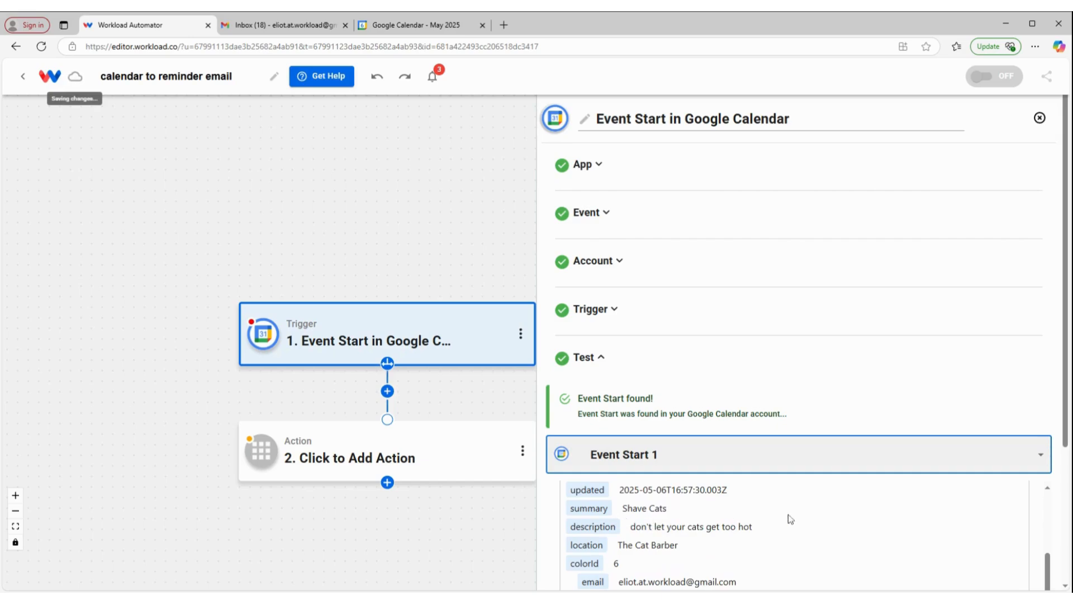
{"action": "scroll", "coordinate": [810, 514], "scroll_direction": "down", "scroll_amount": 8}
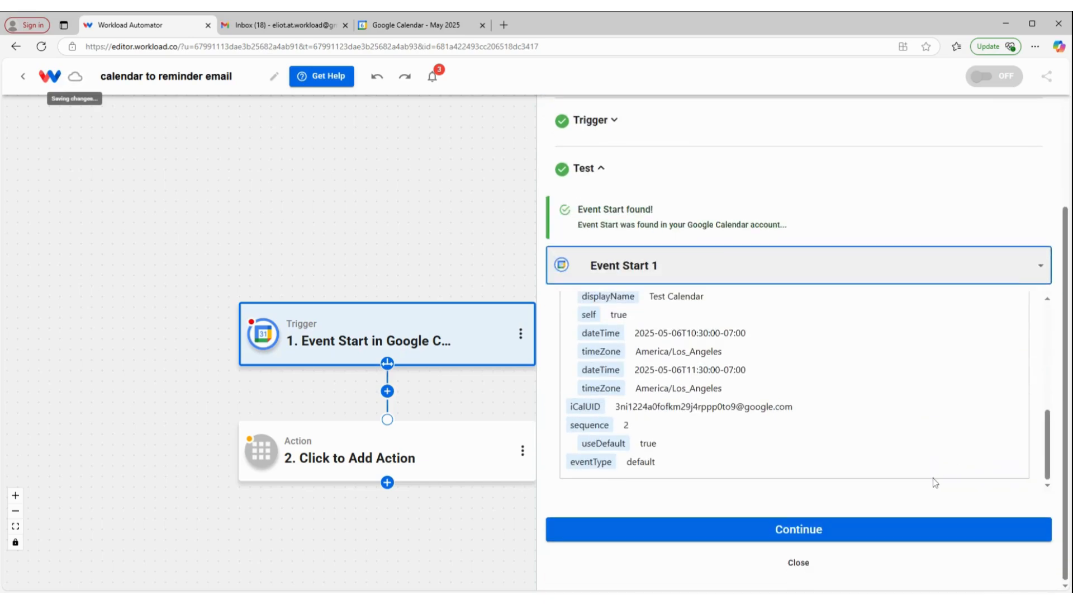
{"action": "left_click", "coordinate": [797, 529]}
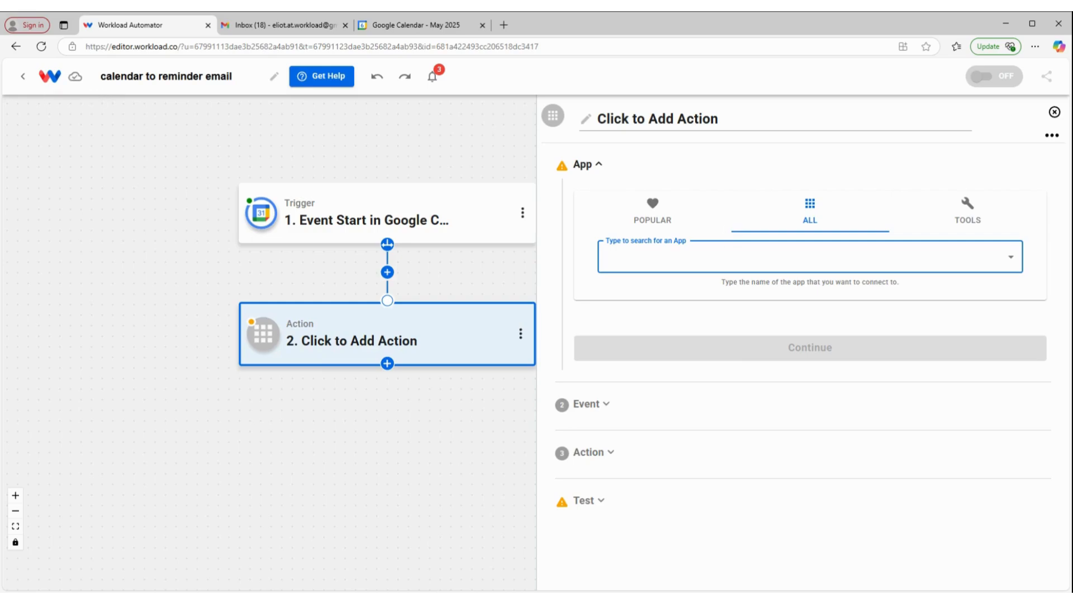
Step: Set the action to Send Email in Google Gmail using the already connected account
{"action": "type", "text": "gmail"}
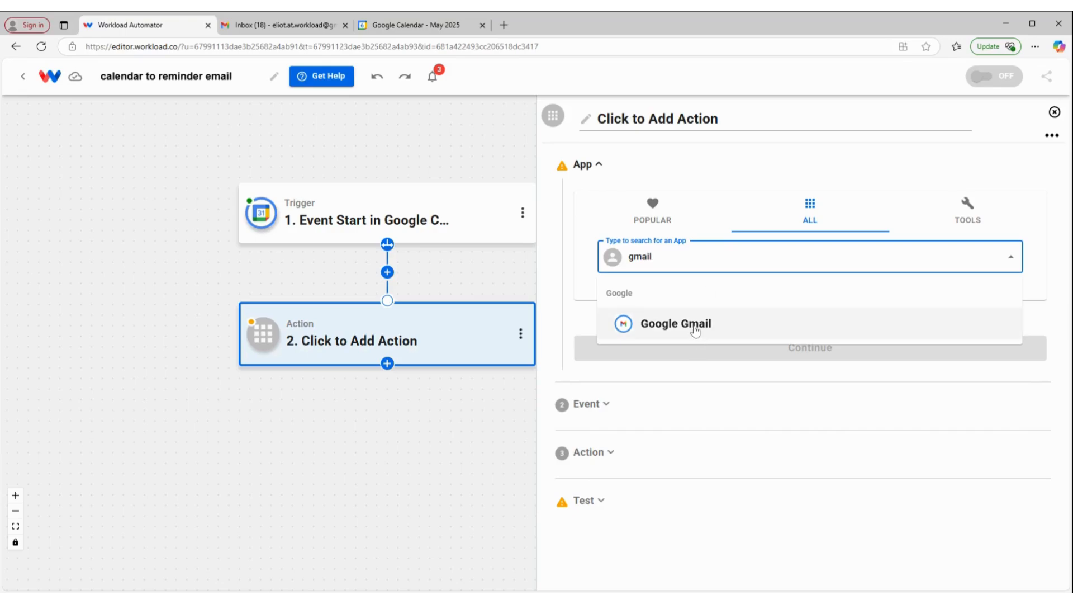
{"action": "left_click", "coordinate": [695, 330]}
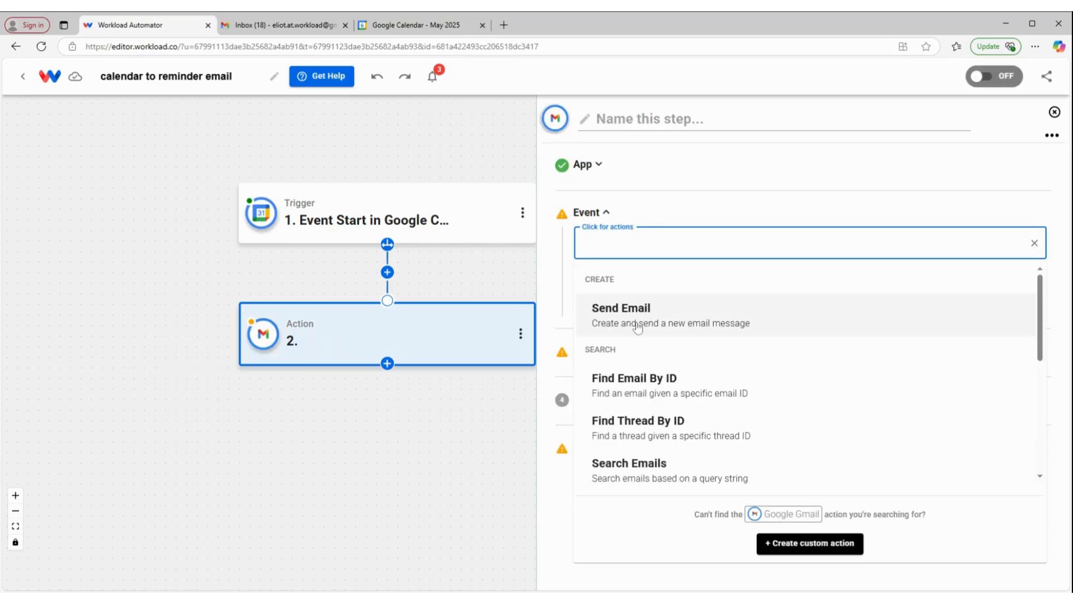
{"action": "left_click", "coordinate": [635, 317]}
{"action": "left_click", "coordinate": [703, 290]}
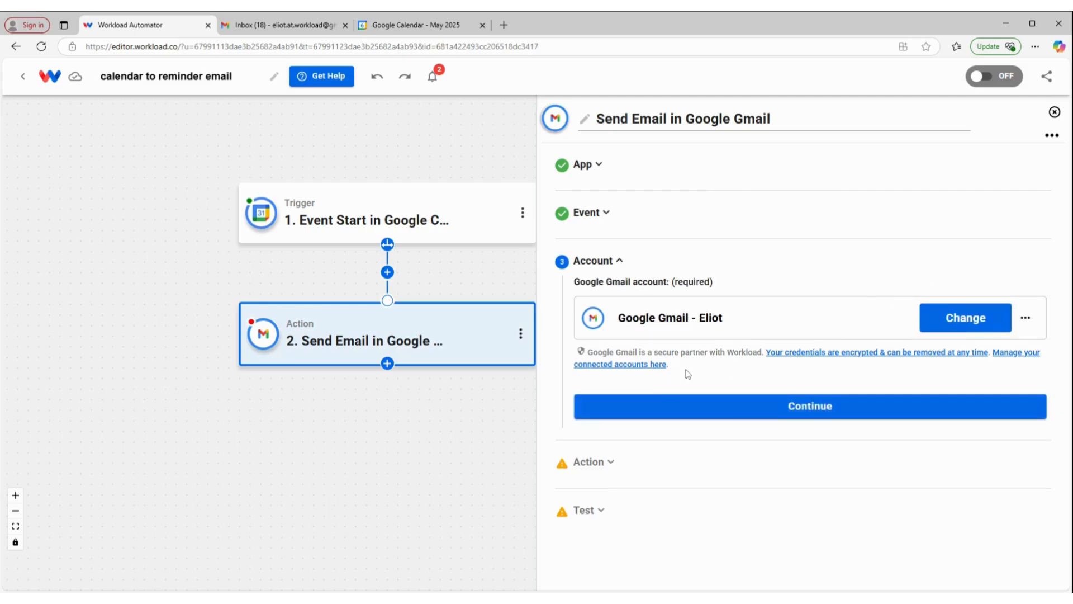
{"action": "left_click", "coordinate": [712, 415]}
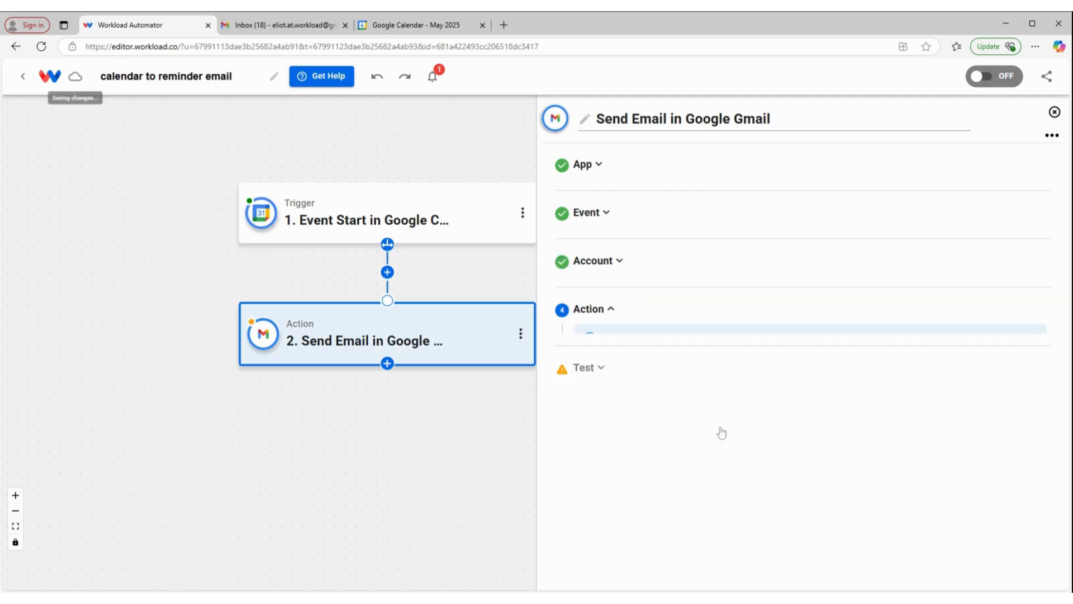
Step: Fill in the recipient's e-mail address in the To field of the email action
{"action": "scroll", "coordinate": [754, 362], "scroll_direction": "down", "scroll_amount": 1}
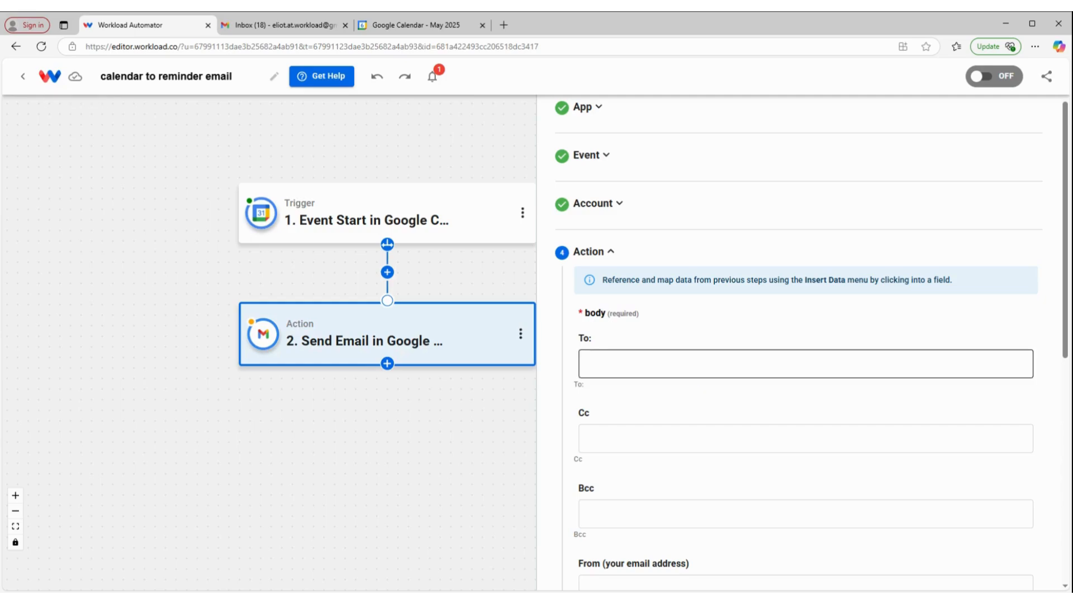
{"action": "left_click", "coordinate": [806, 364]}
{"action": "key", "text": "ctrl+v"}
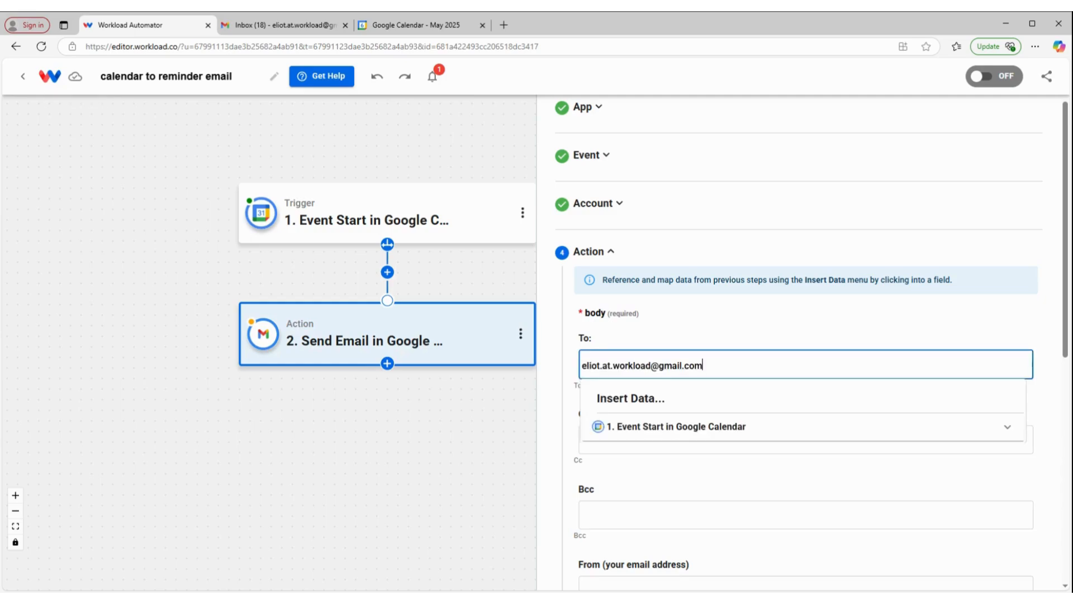
{"action": "left_click", "coordinate": [620, 341]}
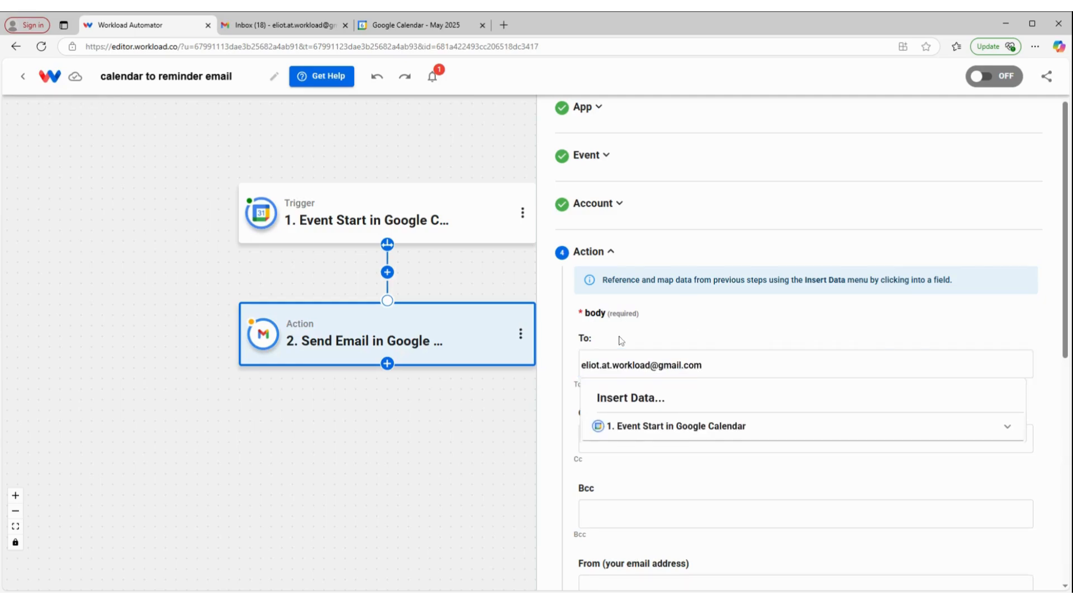
{"action": "left_click", "coordinate": [567, 477]}
Step: Fill in the sender's e-mail address as From and set the From Name to "Me"
{"action": "scroll", "coordinate": [584, 499], "scroll_direction": "down", "scroll_amount": 1}
{"action": "left_click", "coordinate": [593, 531]}
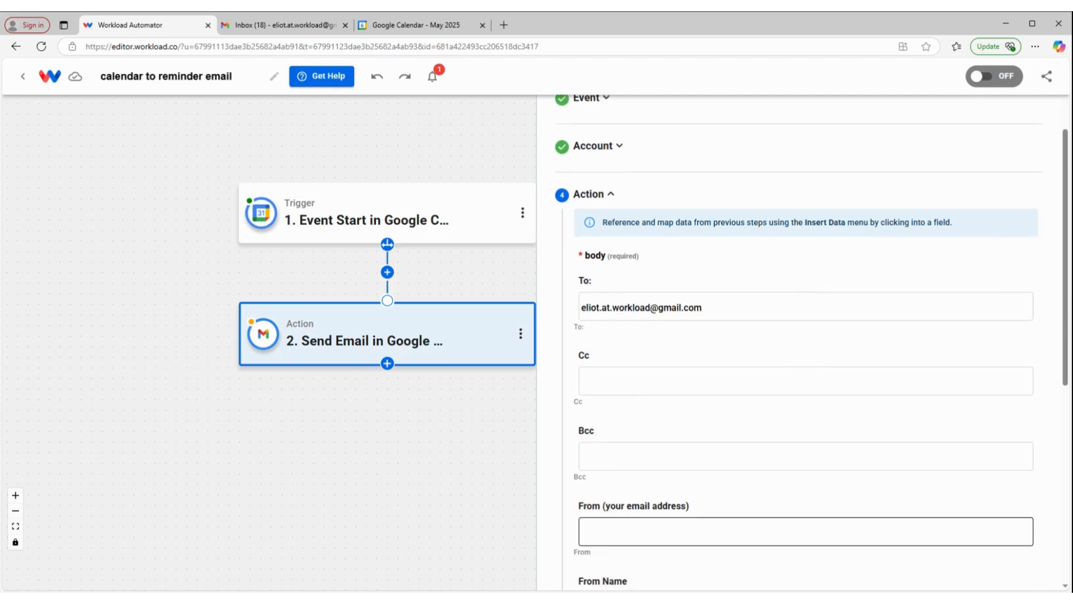
{"action": "key", "text": "ctrl+v"}
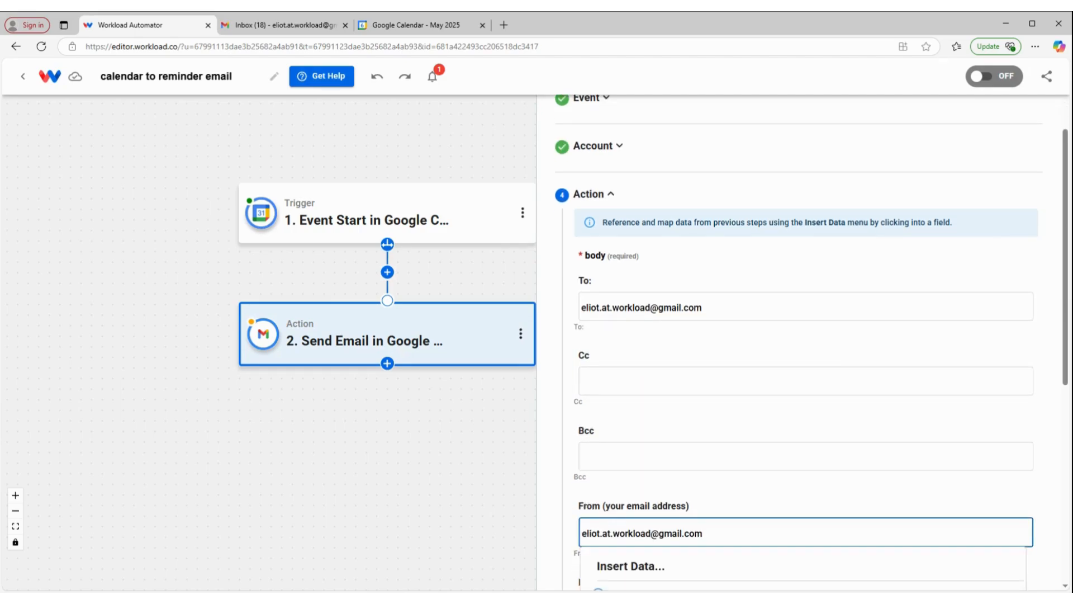
{"action": "left_click", "coordinate": [633, 487]}
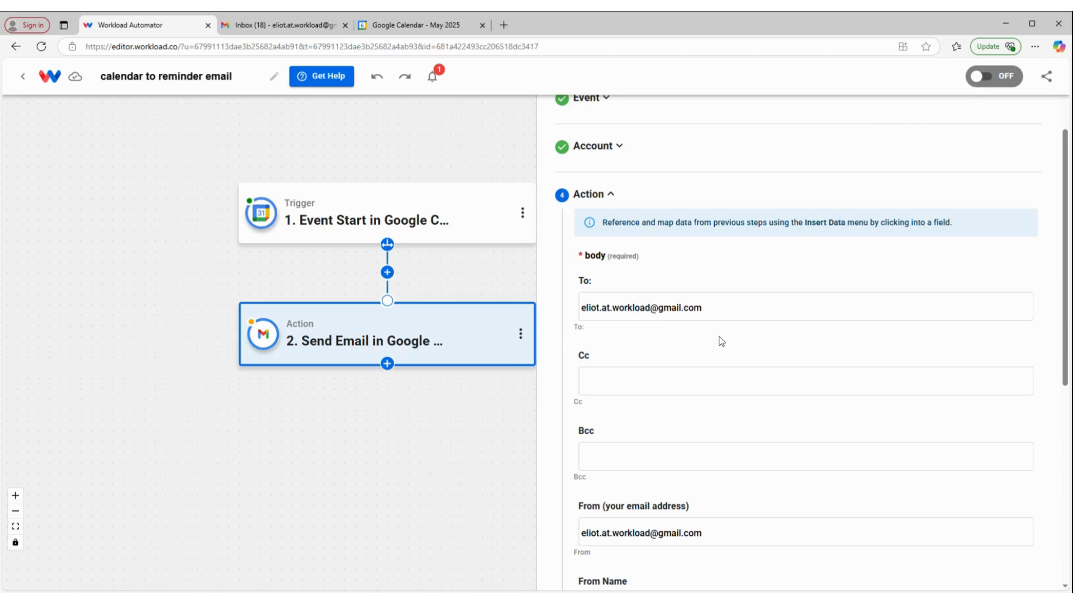
{"action": "scroll", "coordinate": [722, 341], "scroll_direction": "down", "scroll_amount": 6}
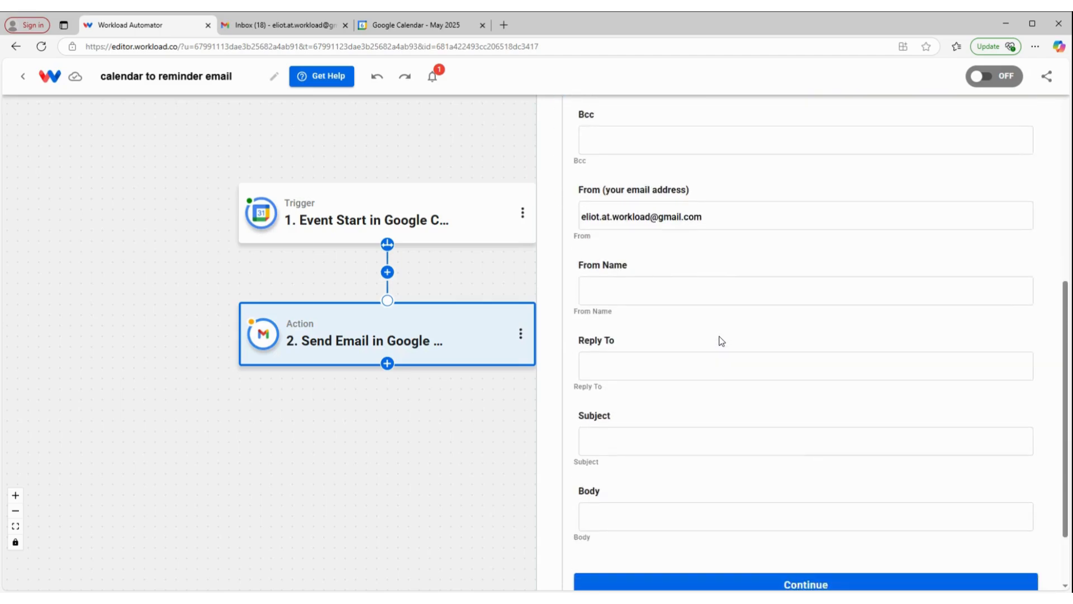
{"action": "left_click", "coordinate": [637, 271]}
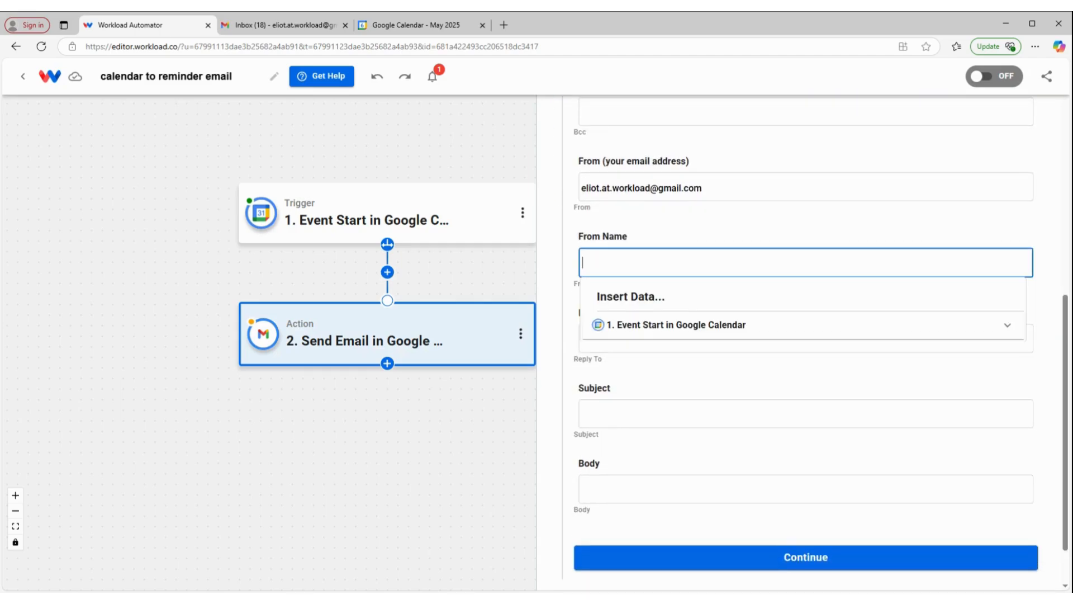
{"action": "type", "text": "Me"}
{"action": "left_click", "coordinate": [741, 219]}
Step: Map the calendar event's summary from the Event Start trigger data into the email Subject
{"action": "scroll", "coordinate": [699, 347], "scroll_direction": "down", "scroll_amount": 1}
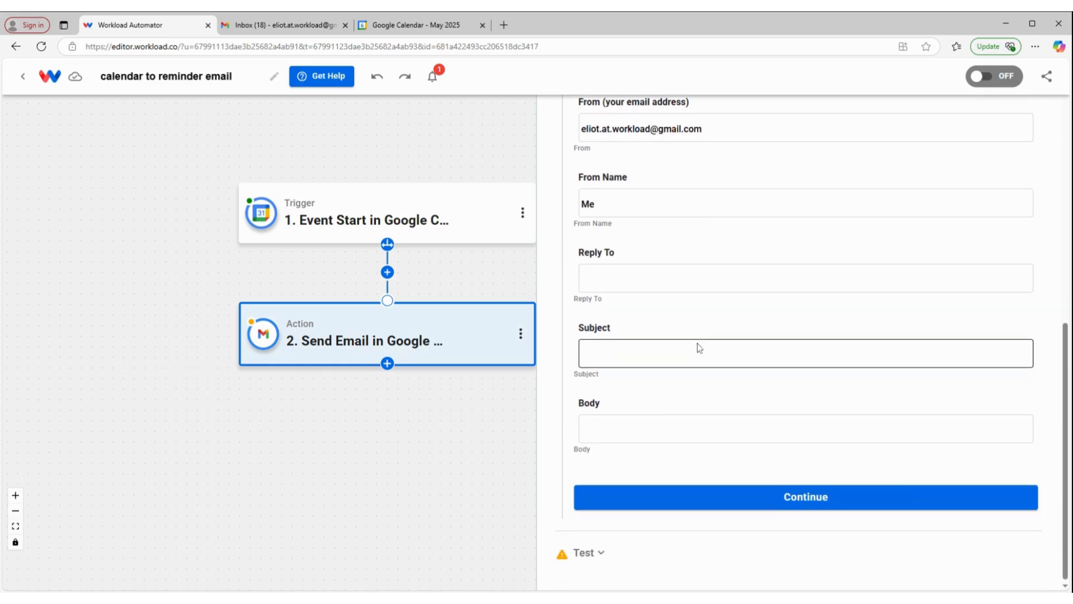
{"action": "left_click", "coordinate": [699, 349]}
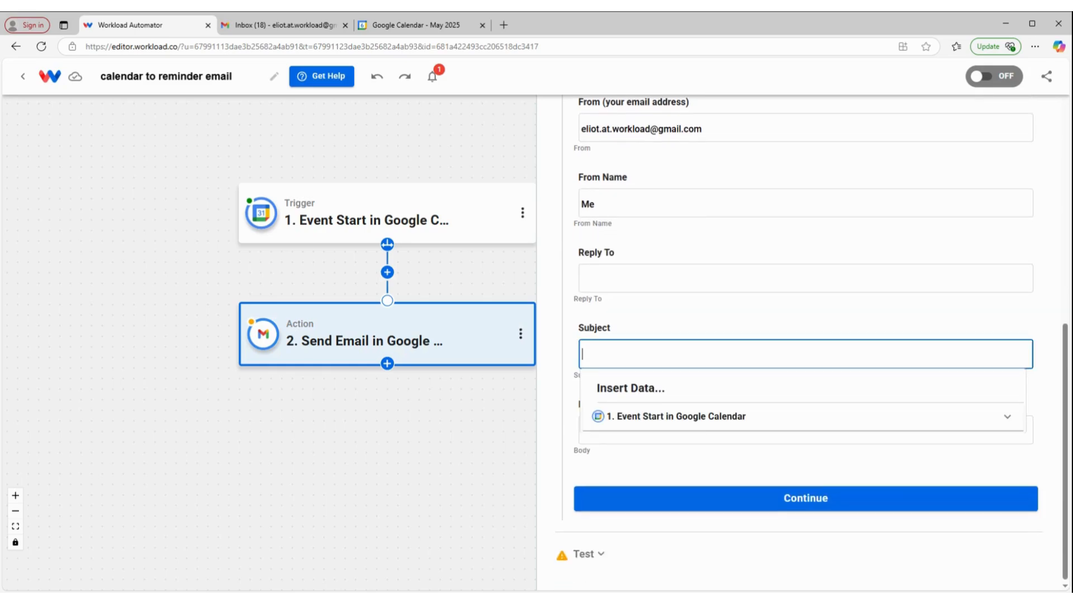
{"action": "left_click", "coordinate": [700, 415]}
{"action": "scroll", "coordinate": [696, 439], "scroll_direction": "down", "scroll_amount": 2}
{"action": "scroll", "coordinate": [647, 474], "scroll_direction": "down", "scroll_amount": 1}
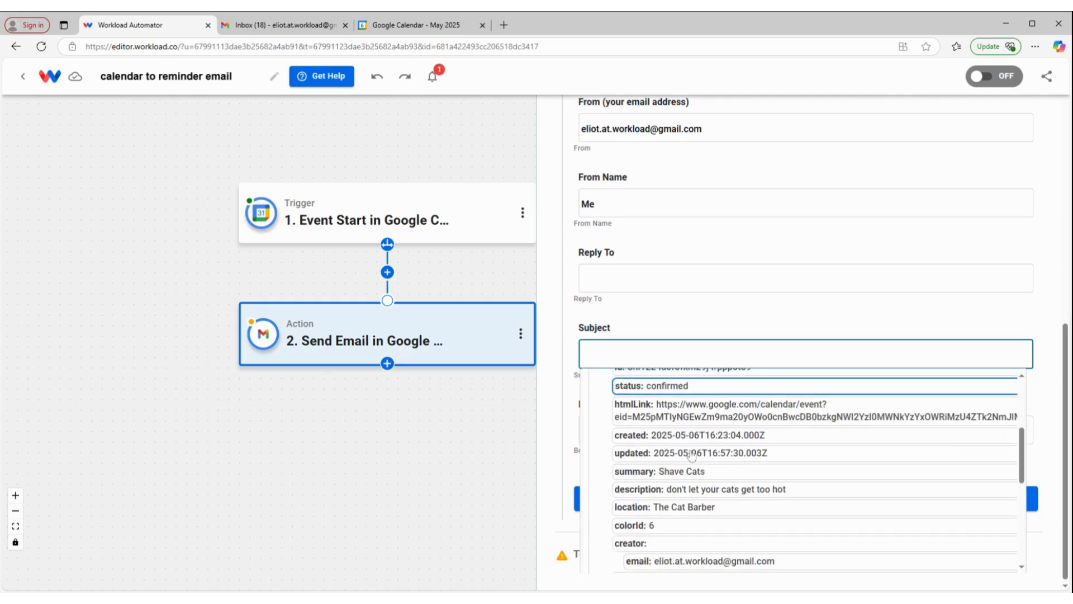
{"action": "left_click", "coordinate": [647, 472]}
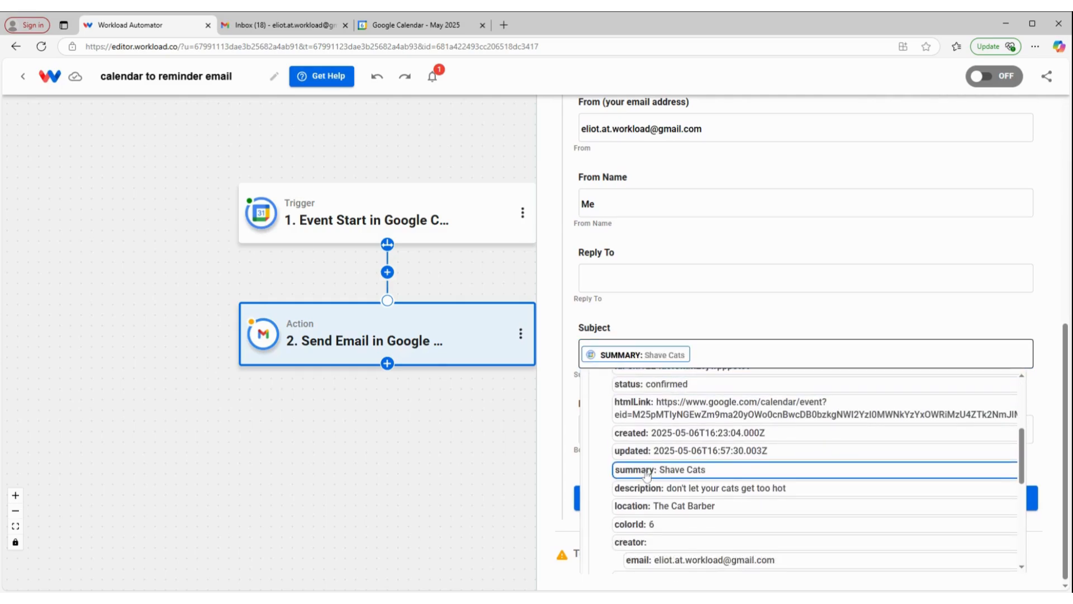
{"action": "left_click", "coordinate": [627, 311]}
Step: Insert the calendar event's description from the trigger data into the email Body
{"action": "left_click", "coordinate": [623, 430]}
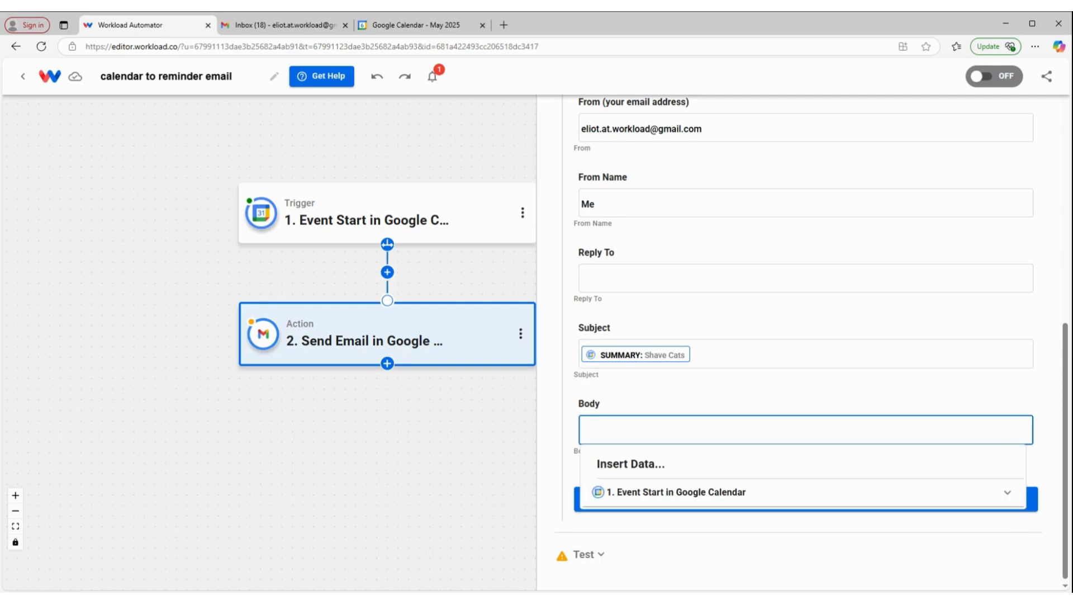
{"action": "left_click", "coordinate": [645, 496]}
{"action": "scroll", "coordinate": [654, 492], "scroll_direction": "down", "scroll_amount": 2}
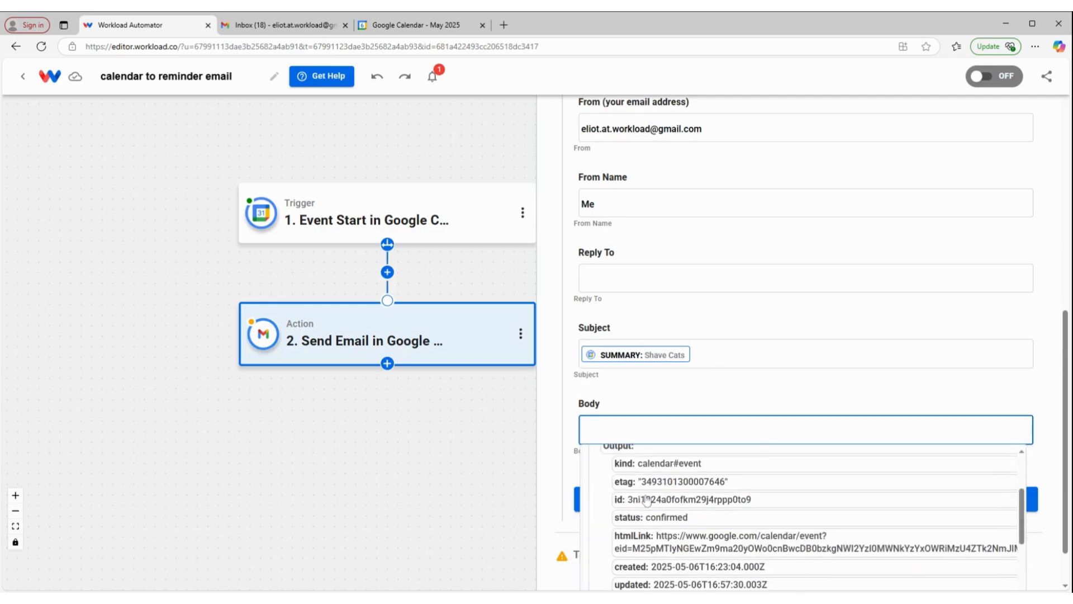
{"action": "scroll", "coordinate": [661, 488], "scroll_direction": "down", "scroll_amount": 2}
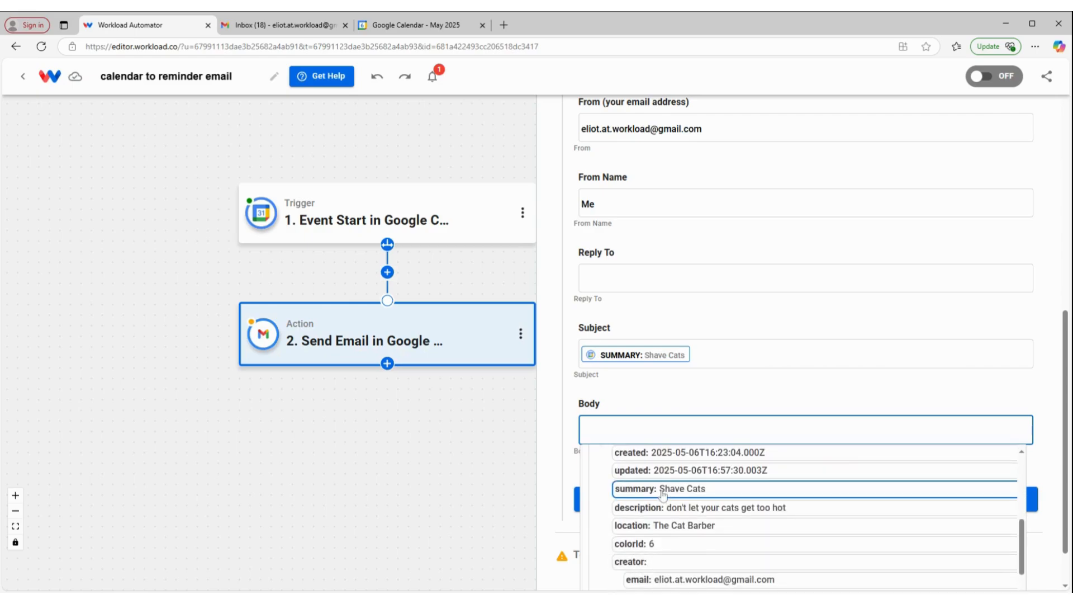
{"action": "left_click", "coordinate": [659, 506]}
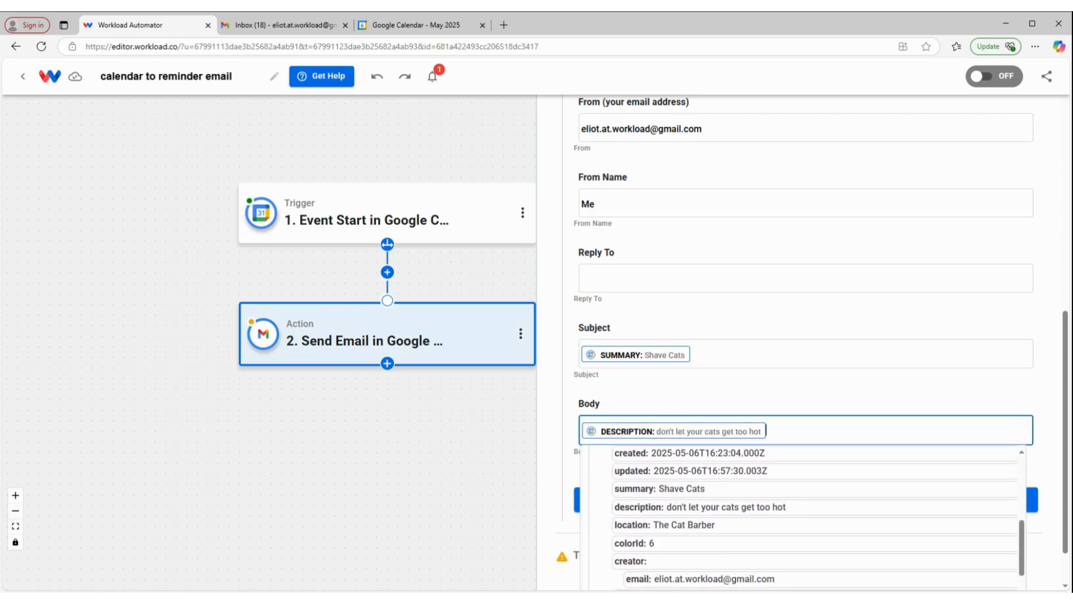
Step: Add a "/" after the description in the Body and insert the event's location on a new line
{"action": "type", "text": "/"}
{"action": "key", "text": "Return"}
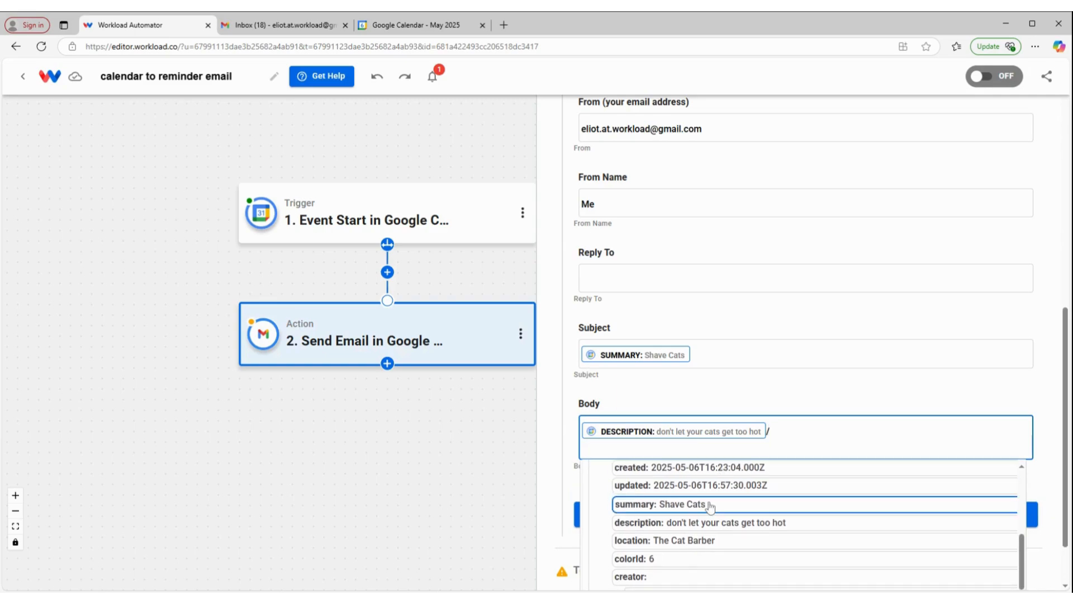
{"action": "scroll", "coordinate": [708, 506], "scroll_direction": "down", "scroll_amount": 2}
{"action": "scroll", "coordinate": [710, 506], "scroll_direction": "up", "scroll_amount": 2}
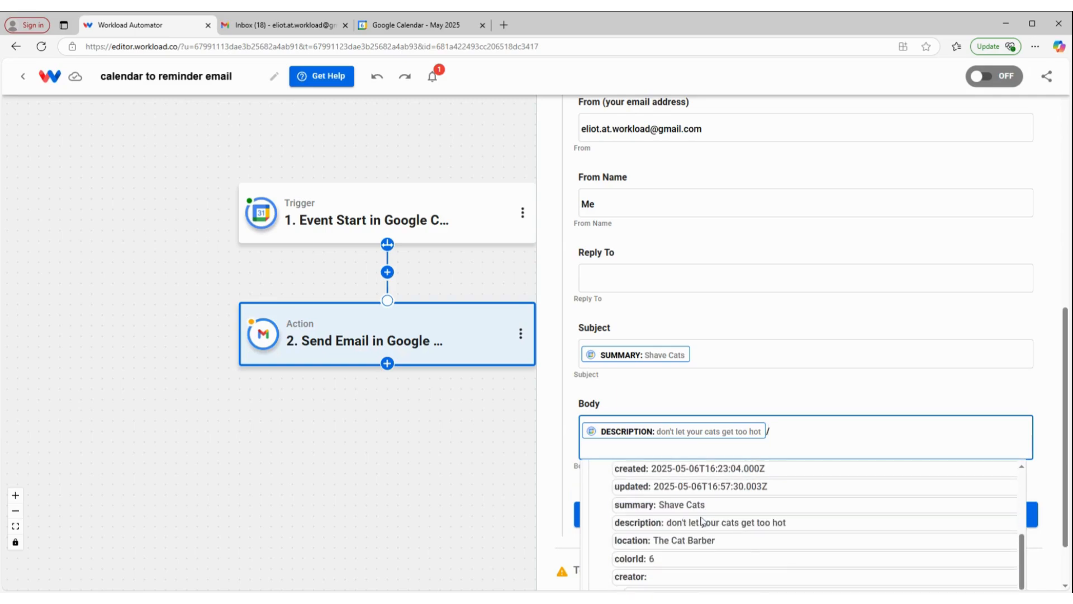
{"action": "left_click", "coordinate": [702, 541]}
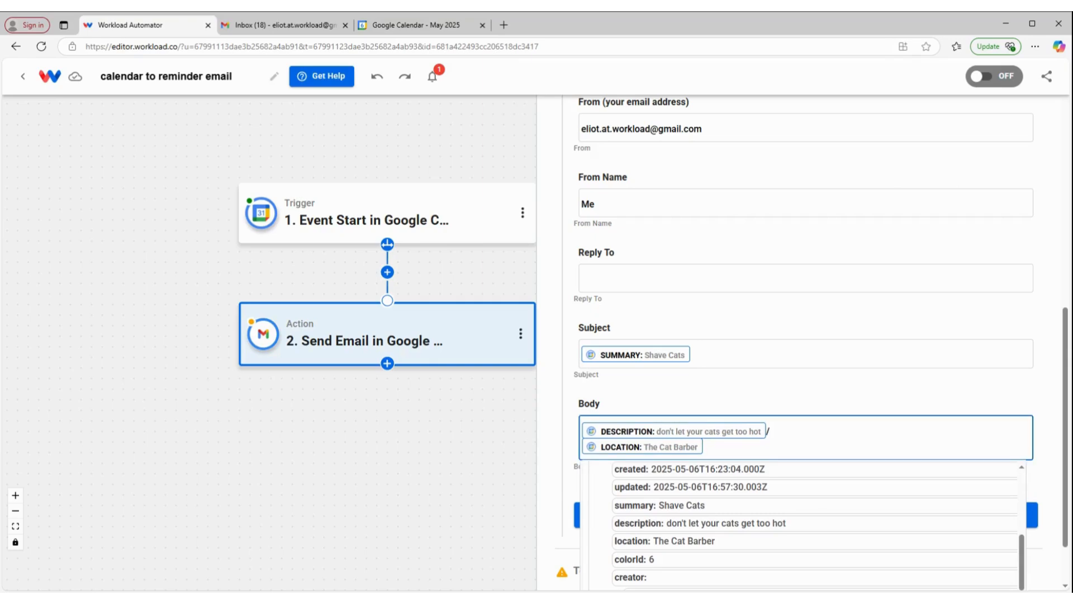
Step: Add a "/" after the location in the email Body and start a new line
{"action": "type", "text": "/"}
{"action": "key", "text": "Return"}
{"action": "scroll", "coordinate": [707, 543], "scroll_direction": "down", "scroll_amount": 2}
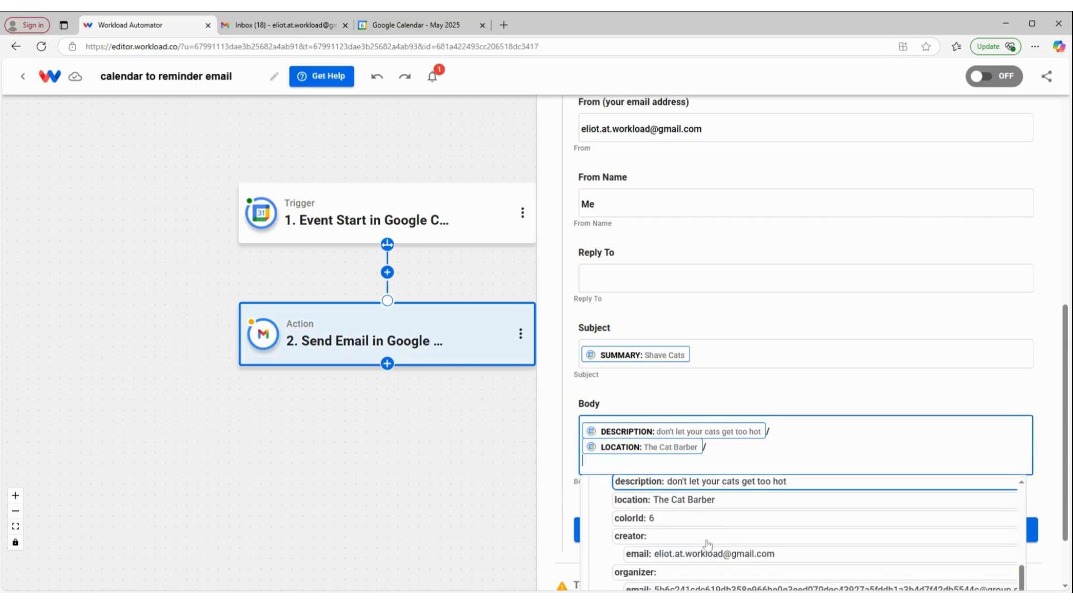
{"action": "scroll", "coordinate": [707, 544], "scroll_direction": "down", "scroll_amount": 3}
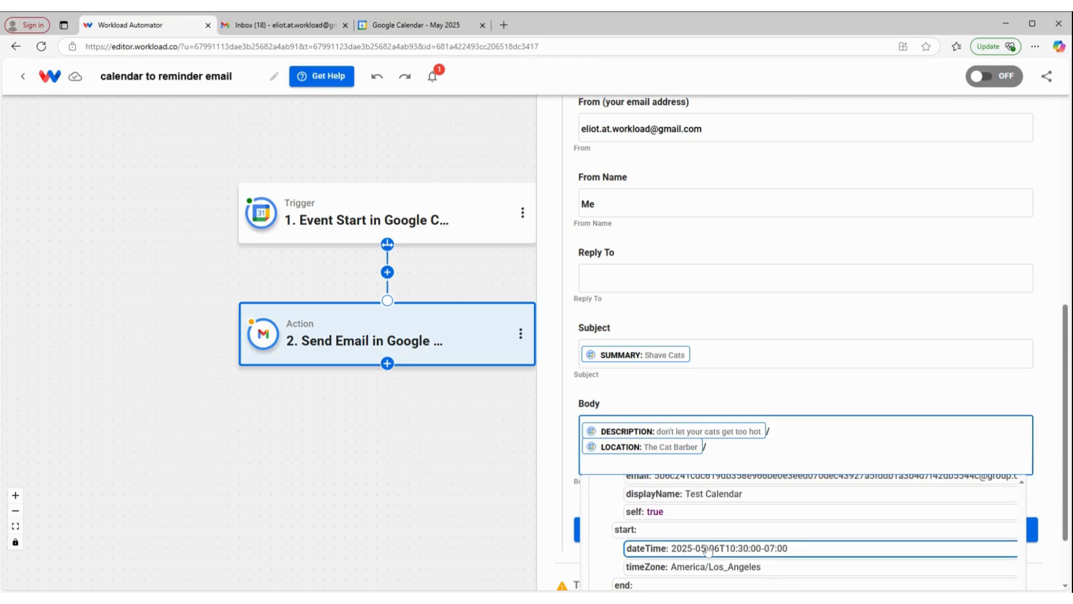
{"action": "left_click", "coordinate": [707, 548]}
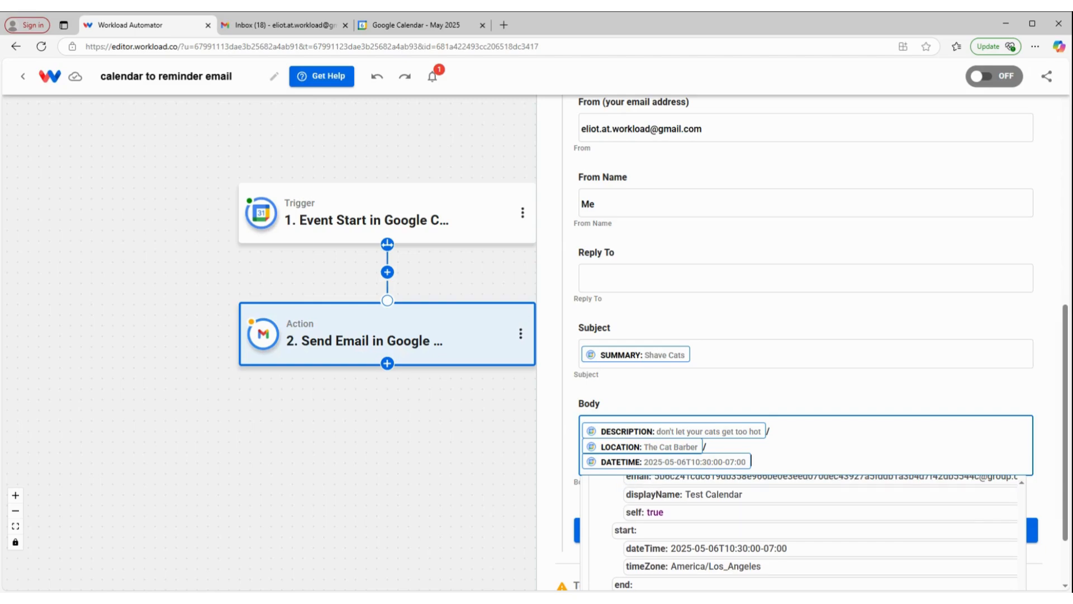
{"action": "key", "text": "BackSpace"}
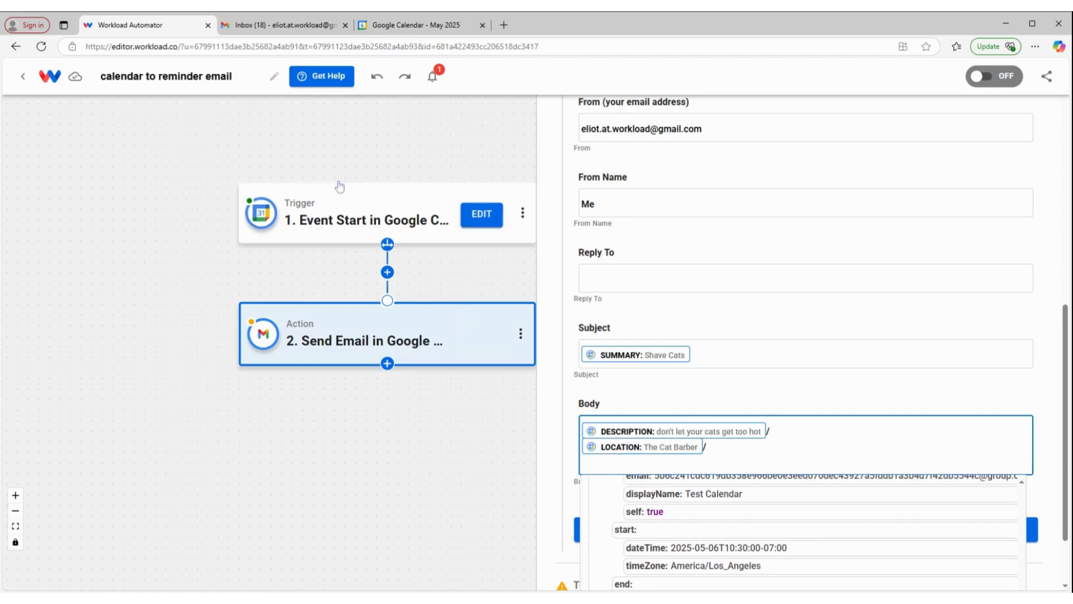
Step: Insert an AI Formatter by Workload step with the Format Data action between the Event Start trigger and the Send Email action
{"action": "left_click", "coordinate": [386, 273]}
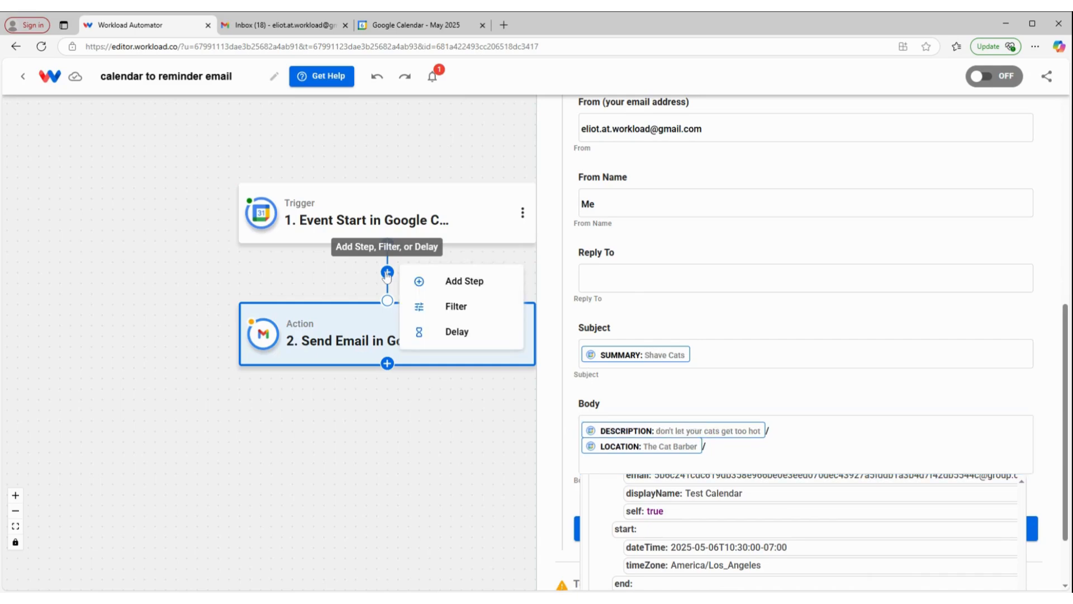
{"action": "left_click", "coordinate": [467, 284]}
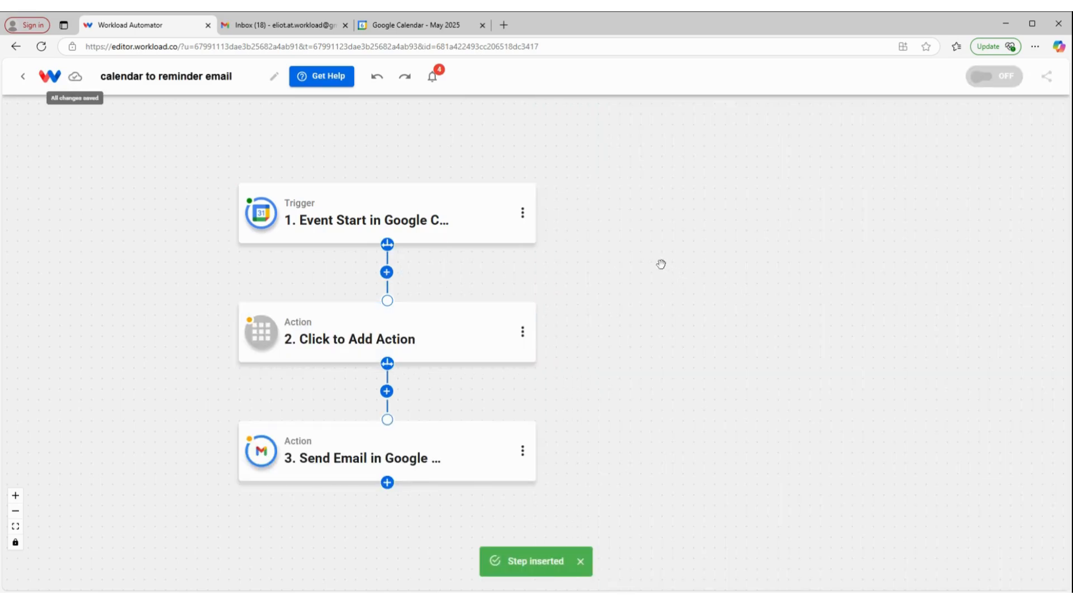
{"action": "left_click", "coordinate": [482, 331]}
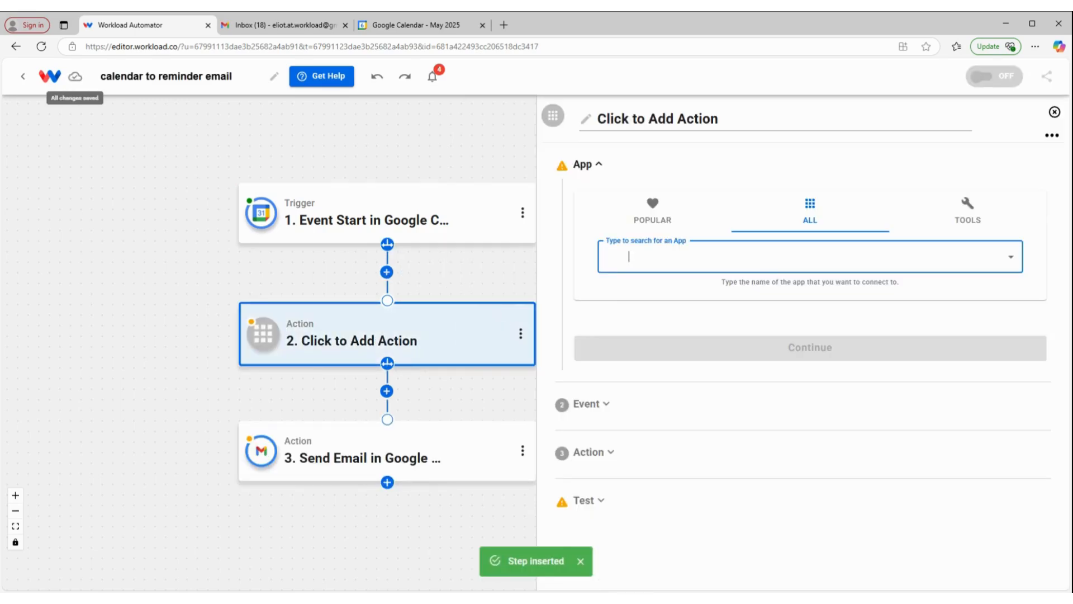
{"action": "left_click", "coordinate": [966, 212]}
{"action": "left_click", "coordinate": [668, 257]}
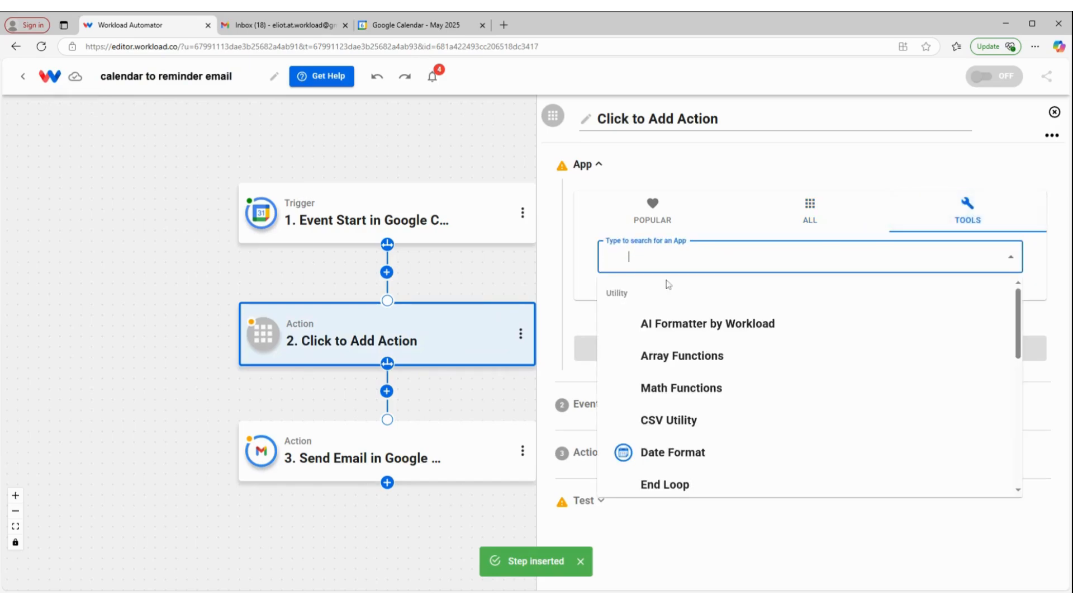
{"action": "left_click", "coordinate": [675, 320]}
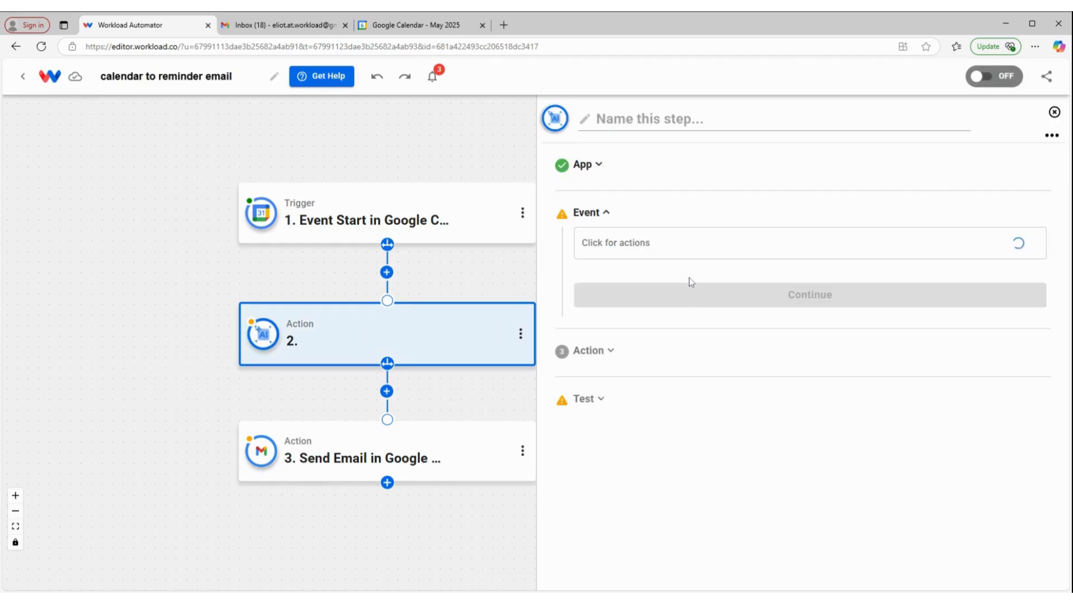
{"action": "left_click", "coordinate": [648, 320]}
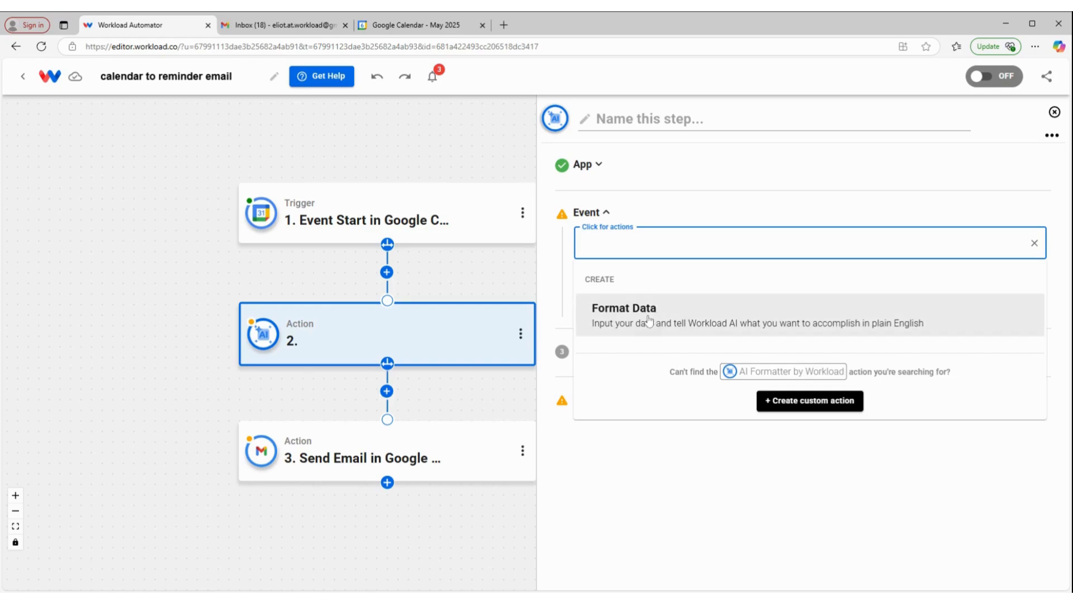
{"action": "left_click", "coordinate": [649, 304]}
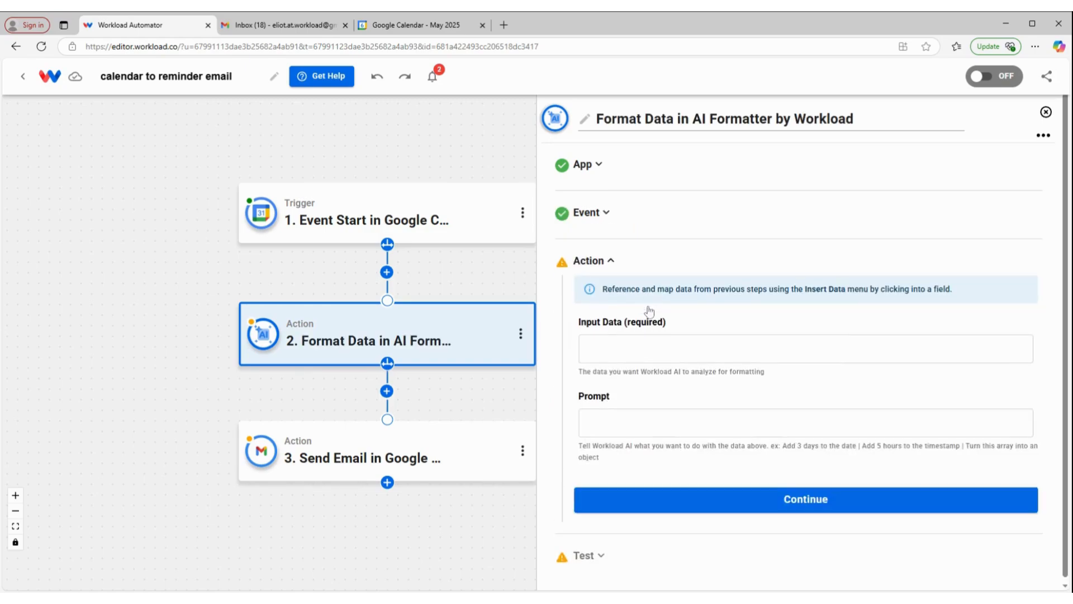
Step: Map the event's start dateTime from the Event Start trigger data into the Format Data step's Input Data
{"action": "left_click", "coordinate": [631, 349]}
{"action": "left_click", "coordinate": [647, 410]}
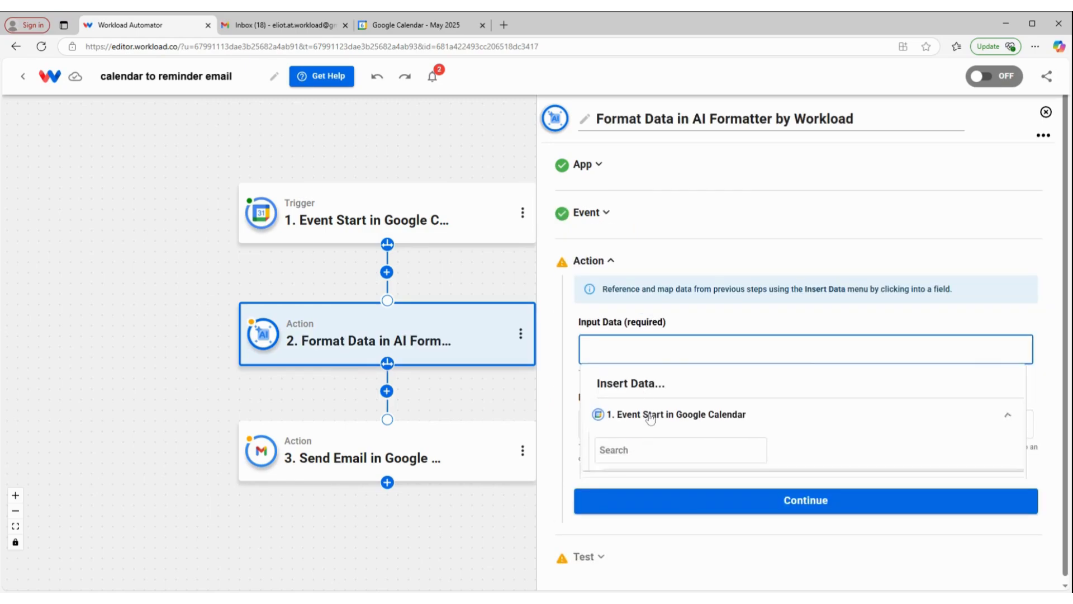
{"action": "scroll", "coordinate": [652, 495], "scroll_direction": "down", "scroll_amount": 3}
{"action": "scroll", "coordinate": [653, 503], "scroll_direction": "down", "scroll_amount": 5}
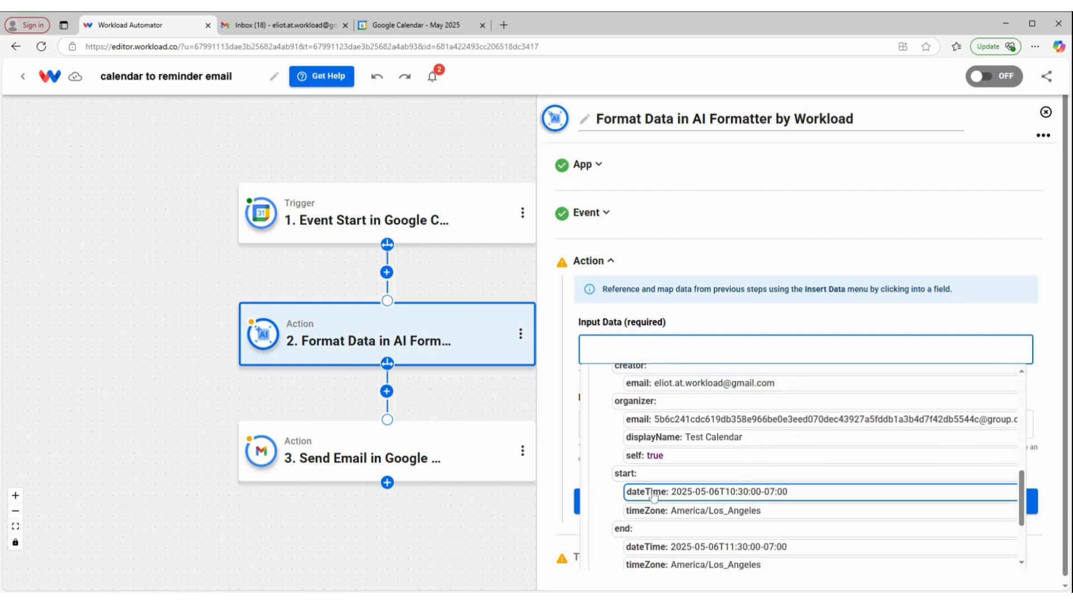
{"action": "left_click", "coordinate": [654, 493]}
{"action": "left_click", "coordinate": [655, 311]}
Step: Set the Prompt to "show me just the time in this format: HH:MM am or pm" and test the Format Data step
{"action": "left_click", "coordinate": [599, 417]}
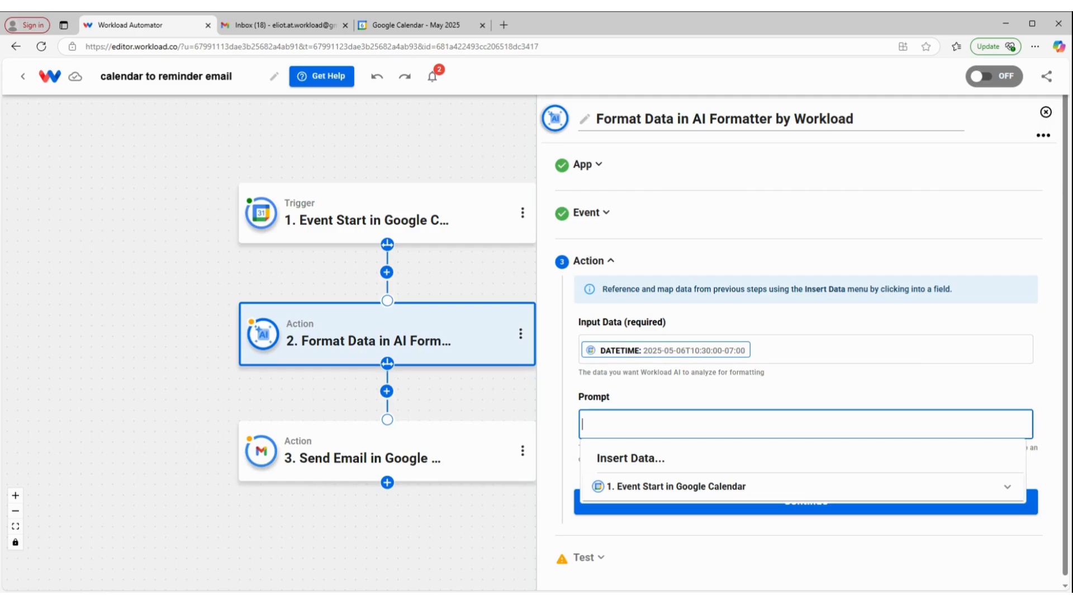
{"action": "type", "text": "show me just the time in this format: HH:MM am or pm"}
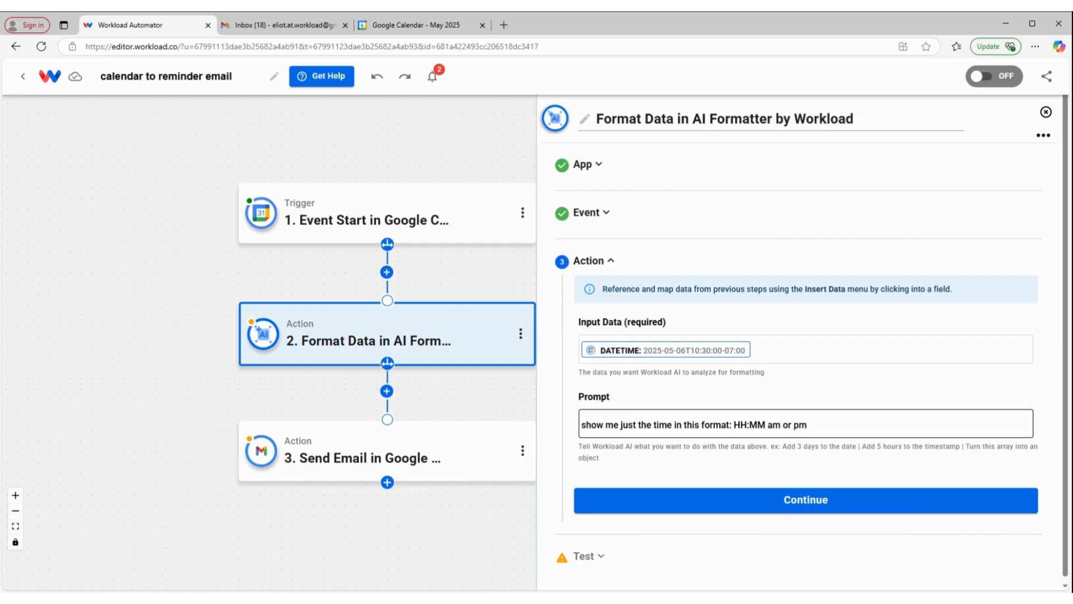
{"action": "left_click", "coordinate": [783, 503]}
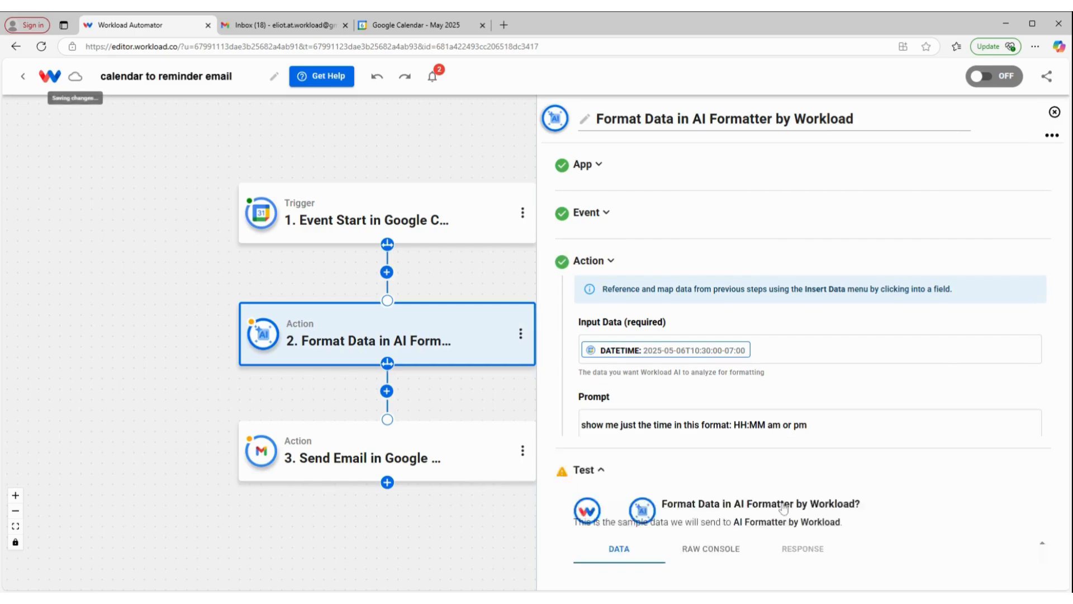
{"action": "left_click", "coordinate": [688, 505]}
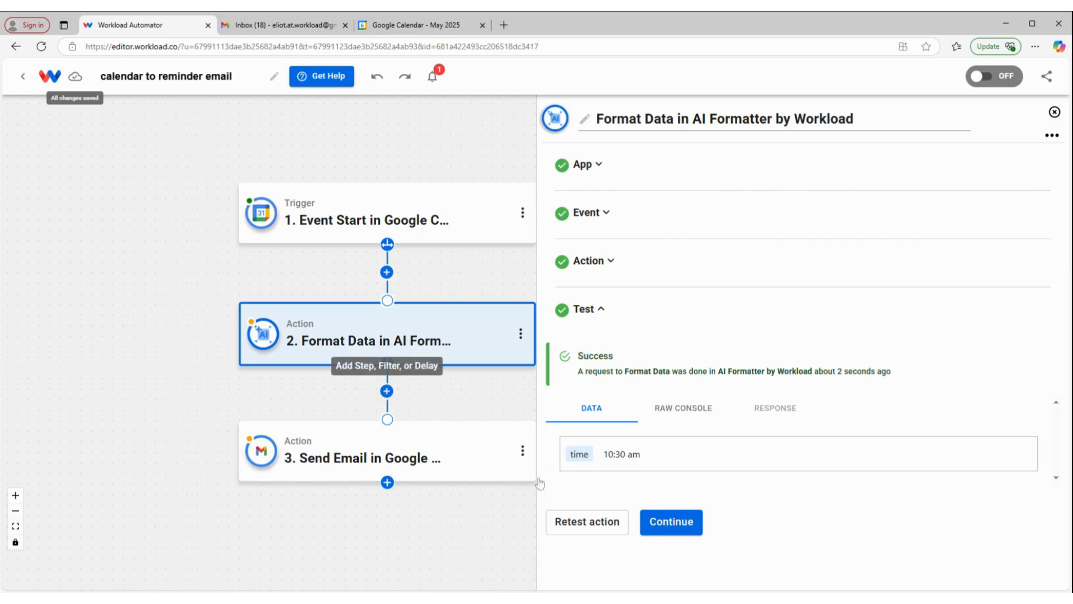
{"action": "left_click", "coordinate": [671, 522]}
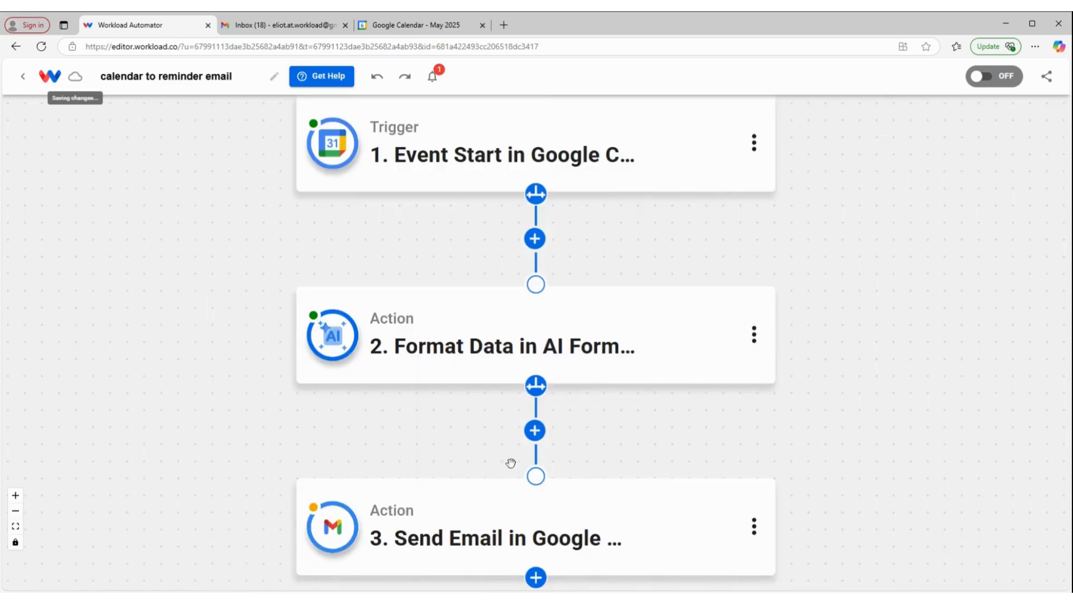
Step: Insert a second AI Formatter by Workload step with the Format Data action between the first Format Data step and Send Email
{"action": "left_click", "coordinate": [538, 405]}
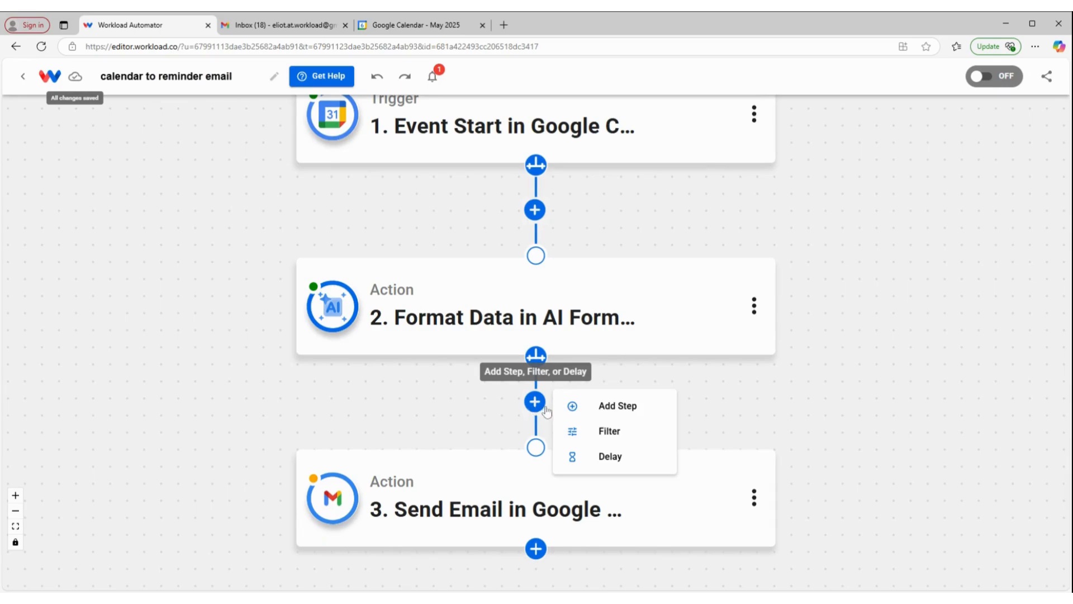
{"action": "left_click", "coordinate": [611, 412]}
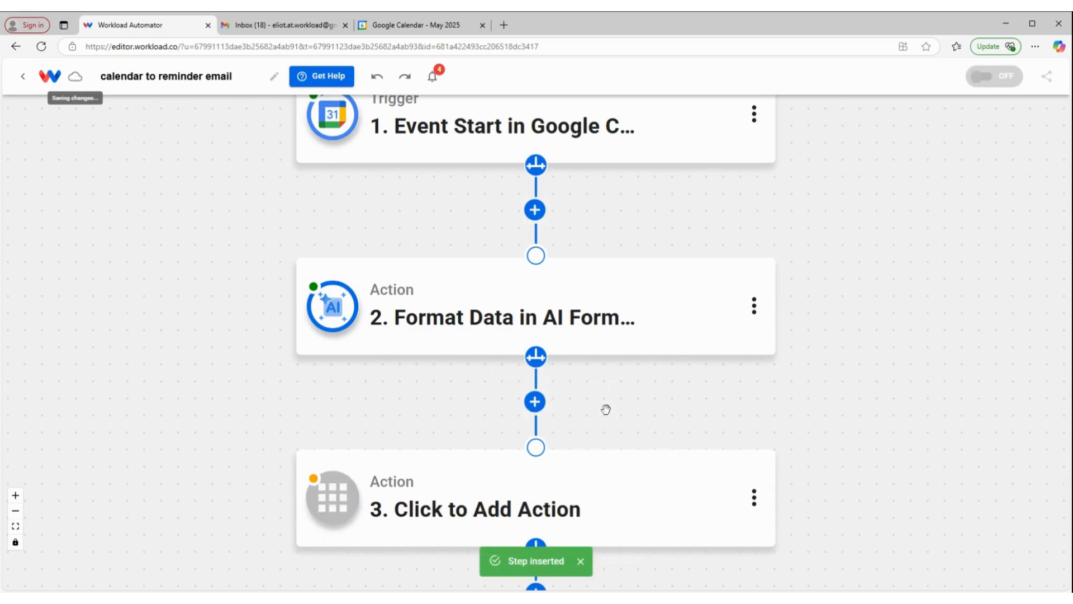
{"action": "left_click", "coordinate": [535, 506]}
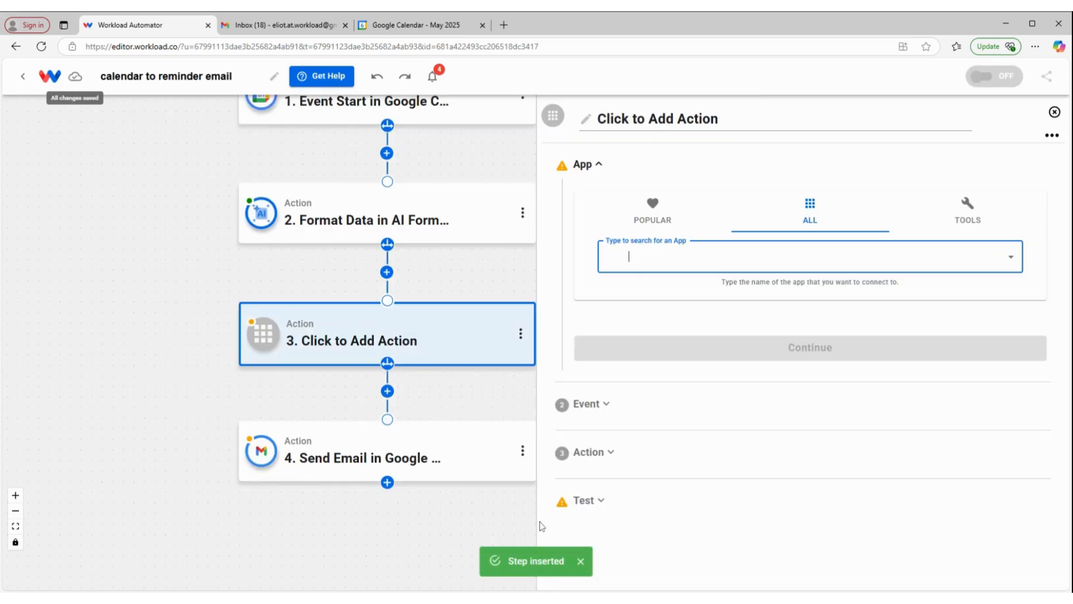
{"action": "left_click", "coordinate": [967, 213]}
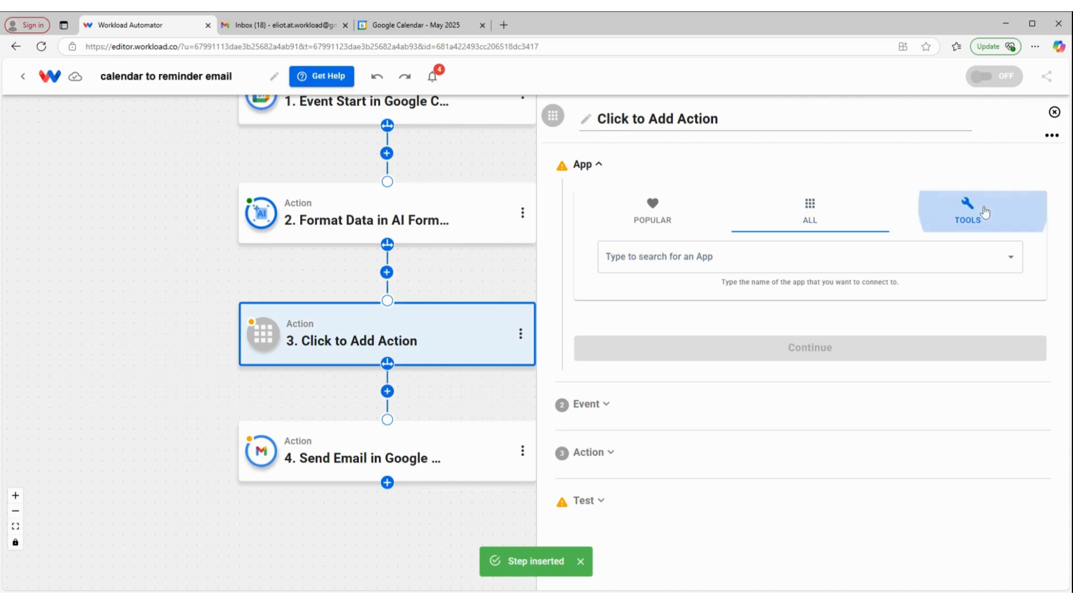
{"action": "left_click", "coordinate": [671, 257]}
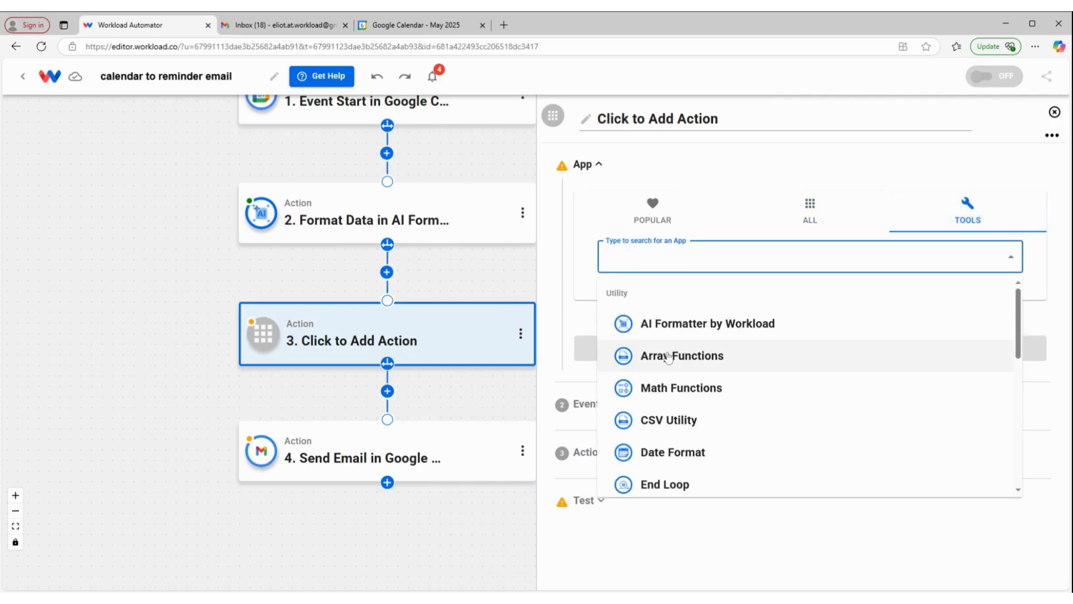
{"action": "left_click", "coordinate": [681, 327]}
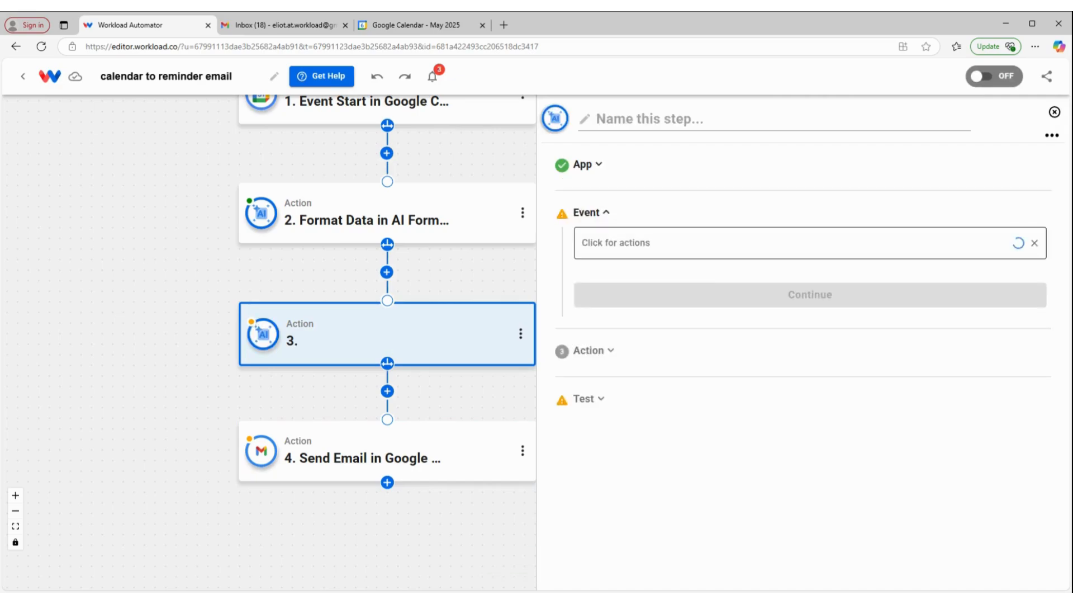
{"action": "left_click", "coordinate": [678, 312]}
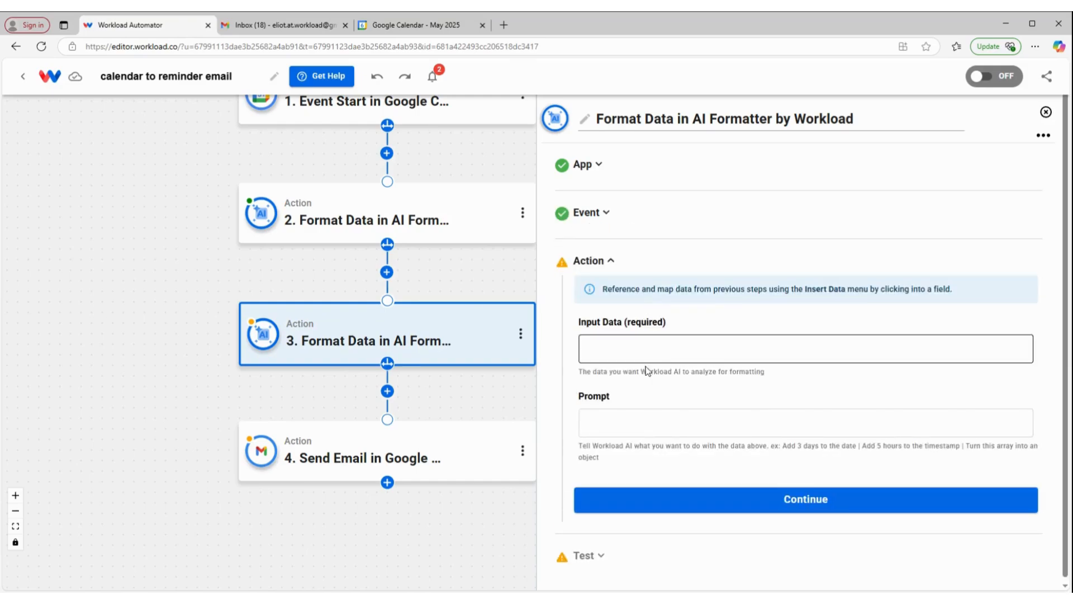
Step: Map the event's end dateTime from the Event Start trigger data into the second Format Data step's Input Data
{"action": "left_click", "coordinate": [618, 348]}
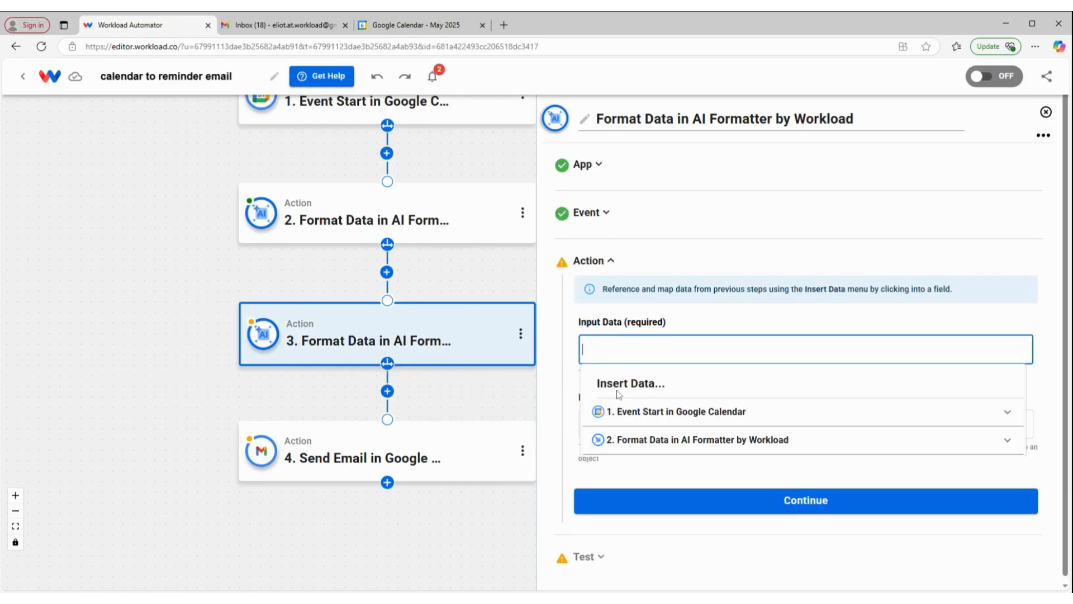
{"action": "left_click", "coordinate": [646, 405]}
{"action": "scroll", "coordinate": [637, 430], "scroll_direction": "down", "scroll_amount": 4}
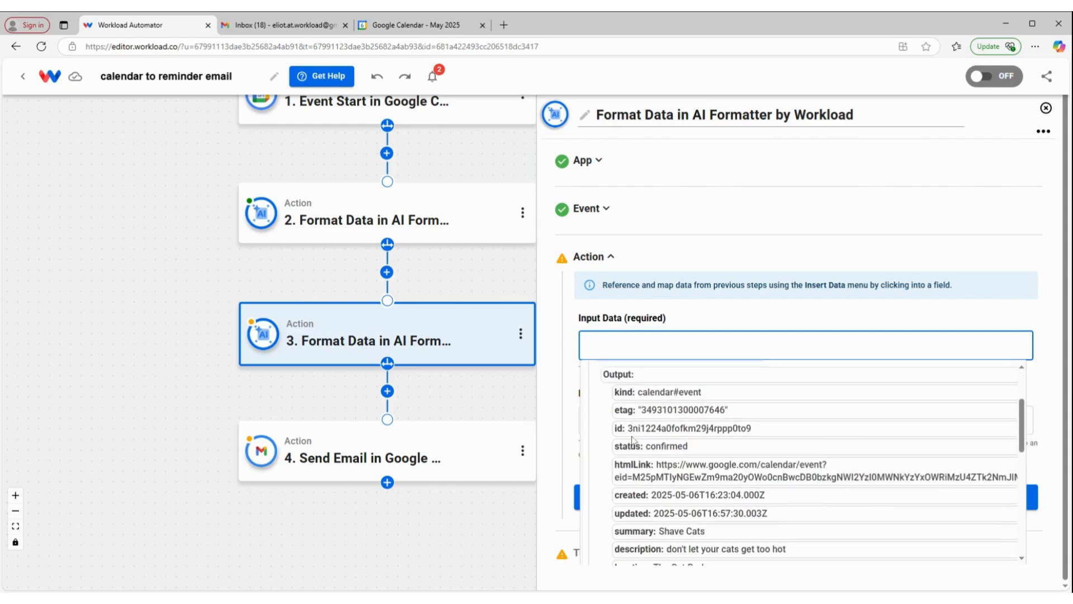
{"action": "scroll", "coordinate": [632, 442], "scroll_direction": "down", "scroll_amount": 6}
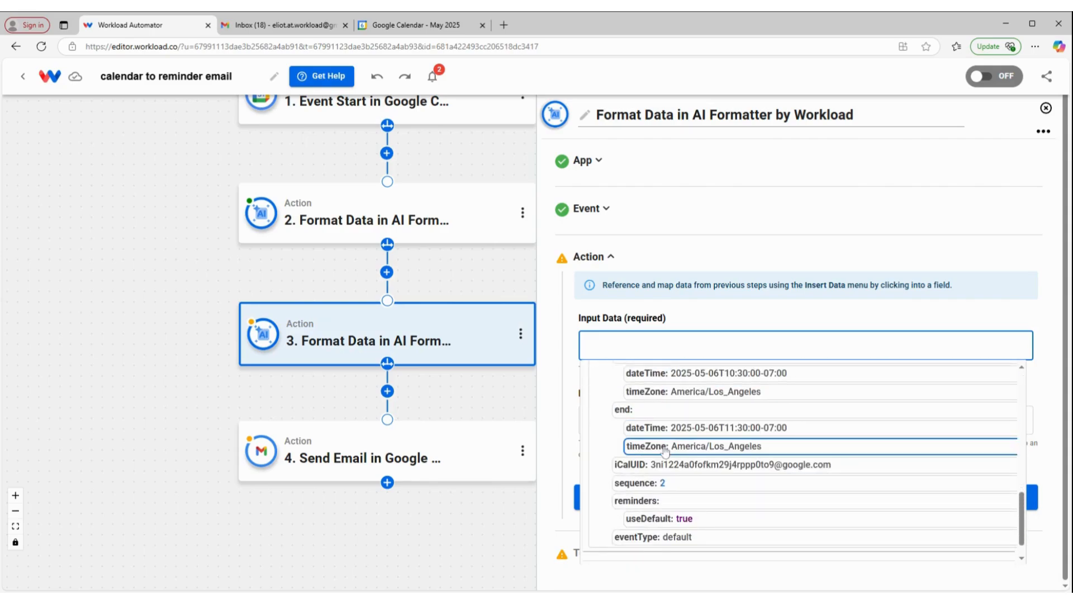
{"action": "left_click", "coordinate": [650, 429]}
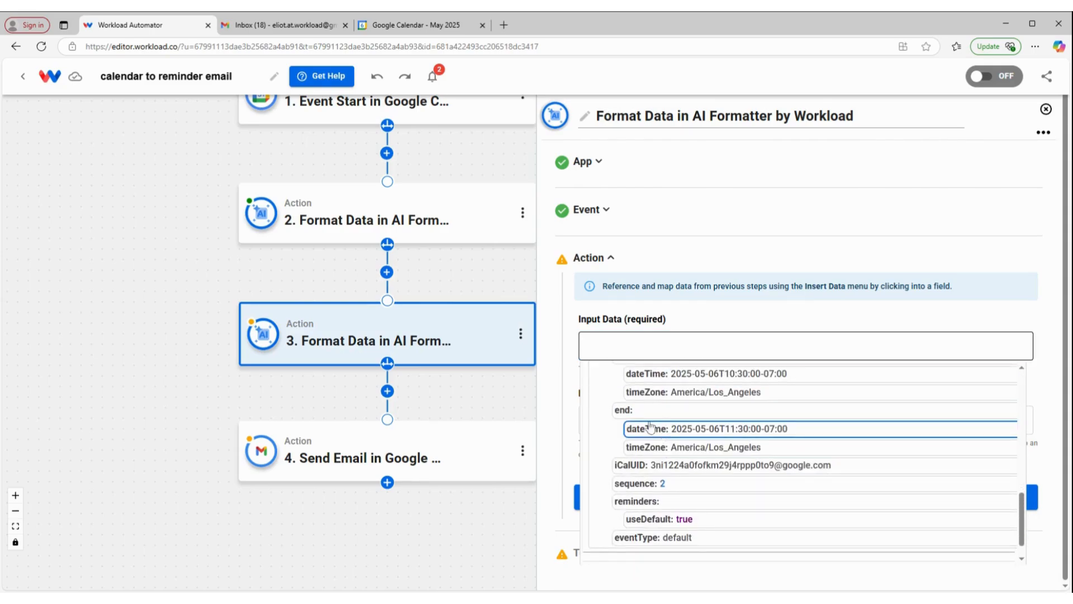
{"action": "left_click", "coordinate": [557, 322]}
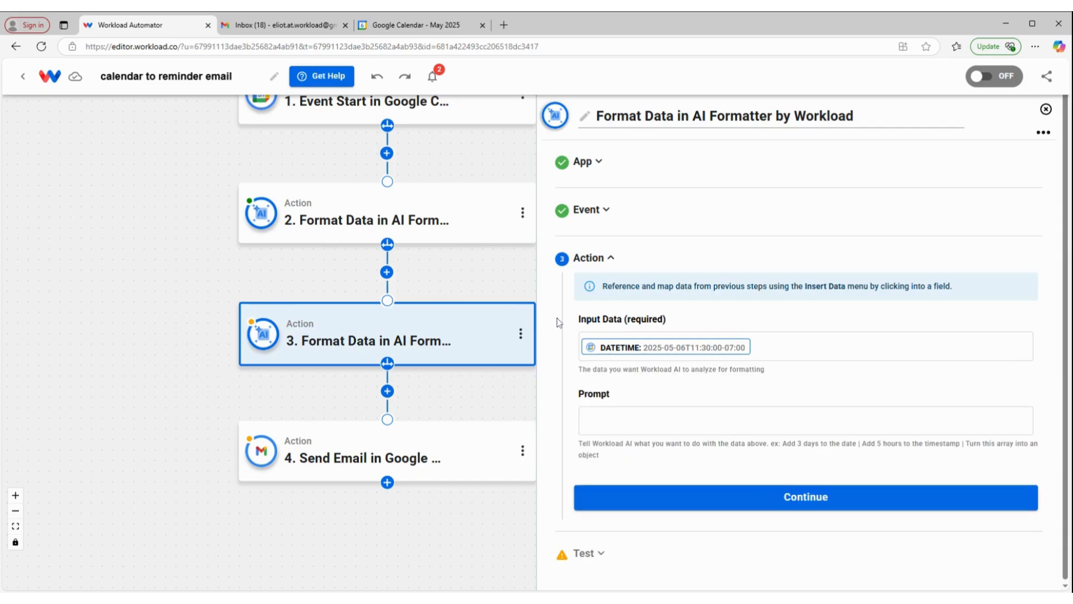
Step: Copy the whole Prompt text from the first Format Data step
{"action": "left_click", "coordinate": [359, 233]}
{"action": "left_click", "coordinate": [661, 465]}
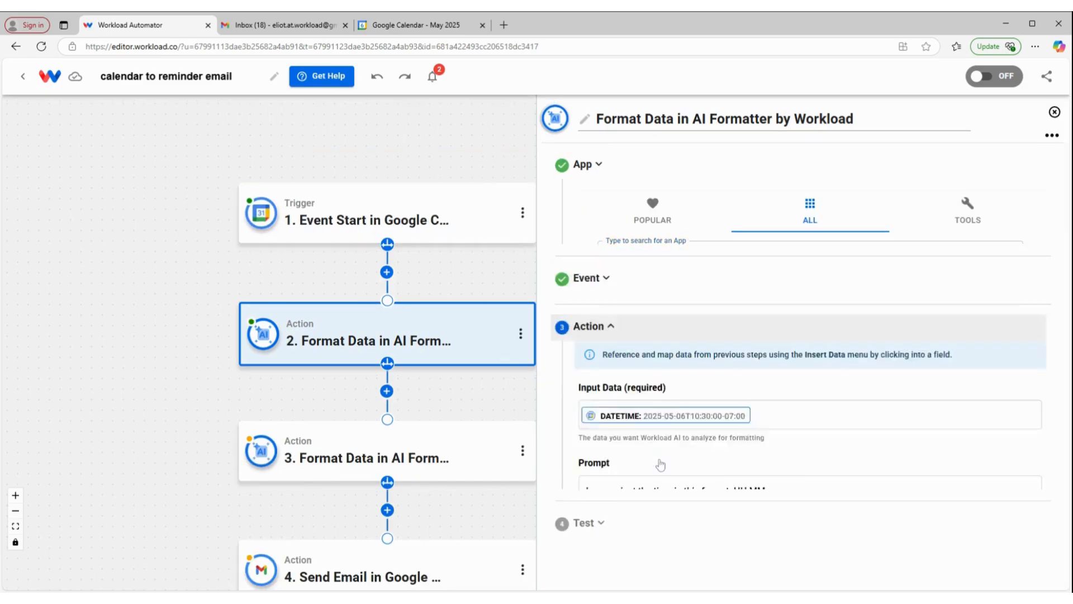
{"action": "left_click_drag", "start_coordinate": [824, 426], "coordinate": [458, 384]}
{"action": "key", "text": "ctrl+c"}
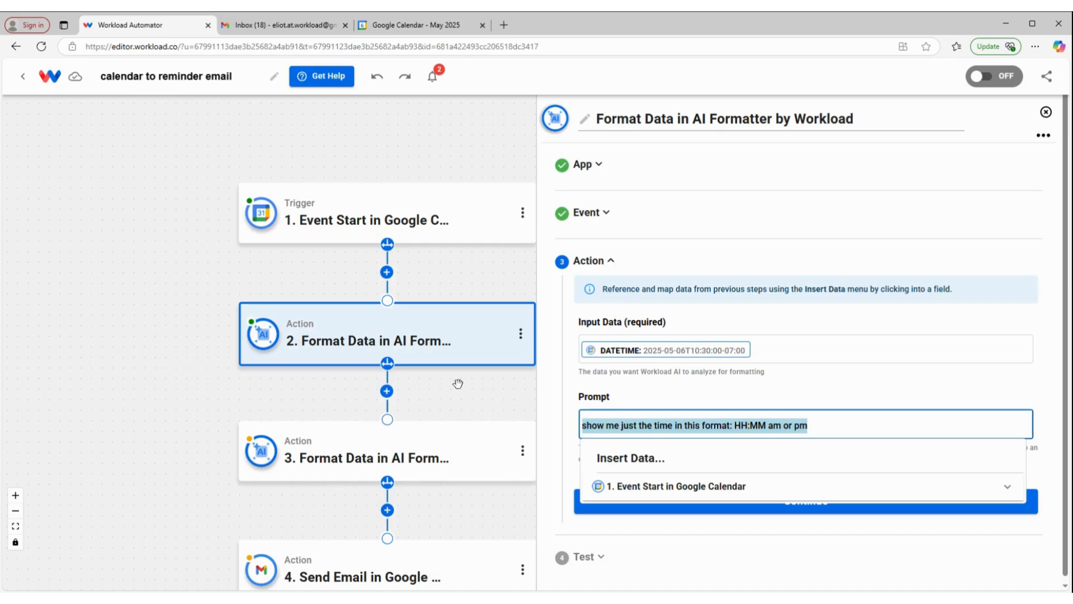
Step: Paste the copied text "show me just the time in this format: HH:MM am or pm" into the second Format Data step's Prompt
{"action": "left_click", "coordinate": [479, 451]}
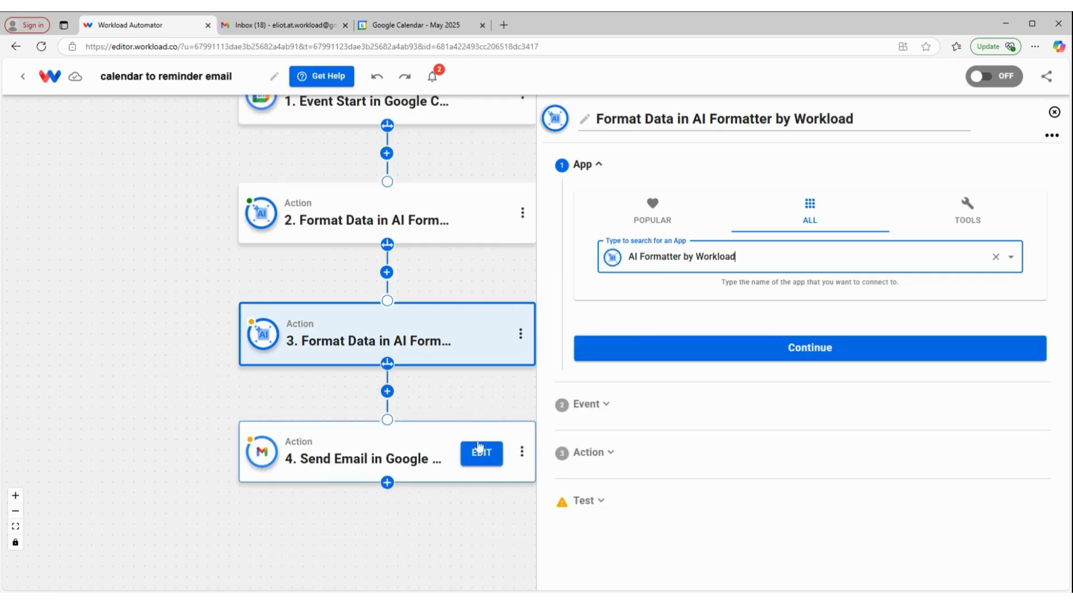
{"action": "left_click", "coordinate": [675, 457]}
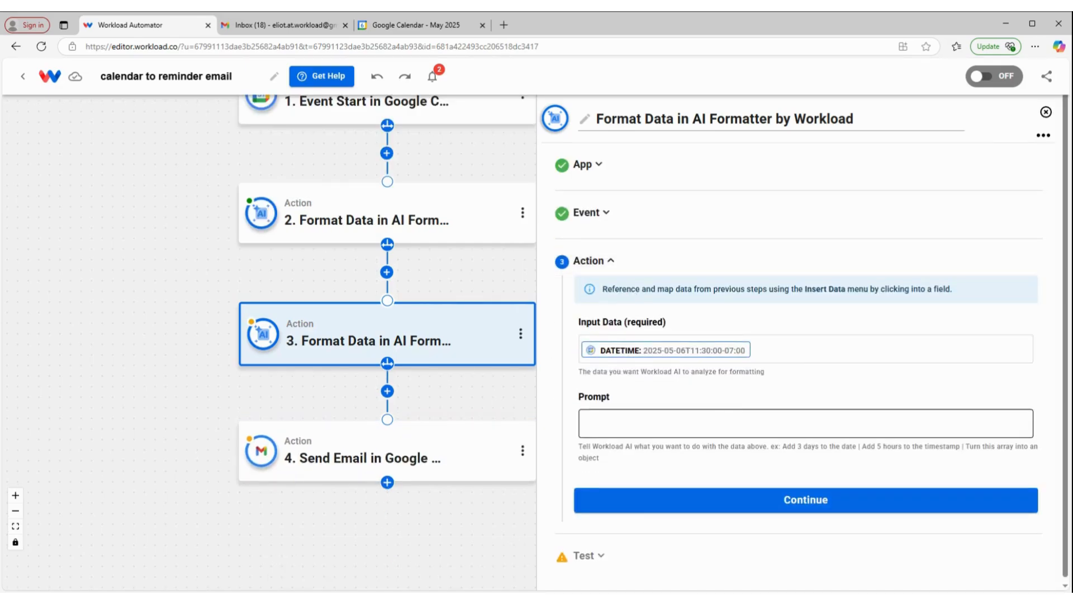
{"action": "left_click", "coordinate": [806, 424]}
{"action": "key", "text": "ctrl+v"}
{"action": "left_click", "coordinate": [733, 384]}
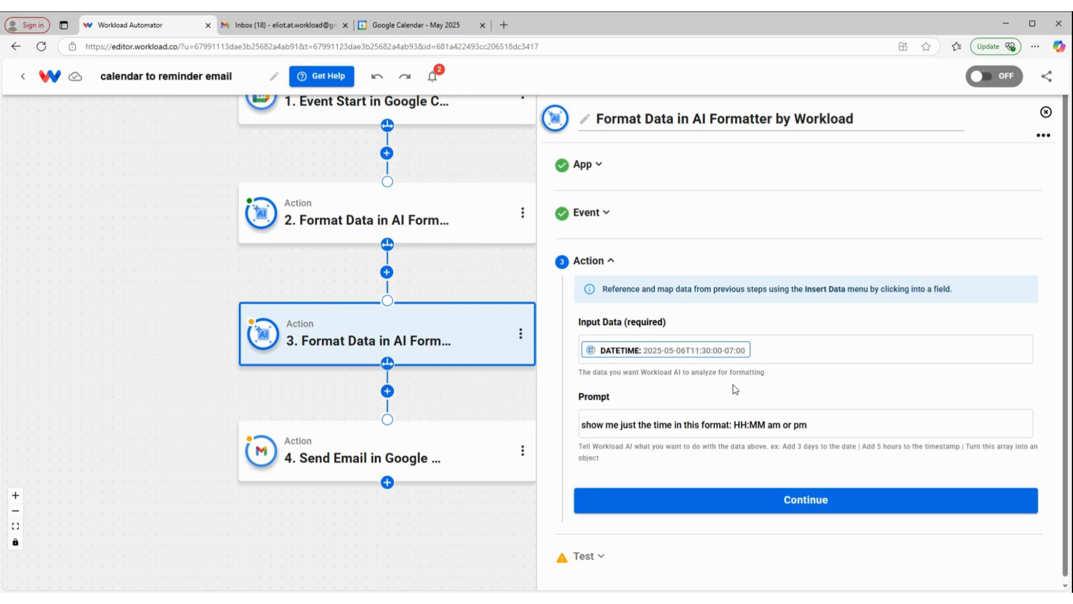
Step: Test the second Format Data step with the mapped end time and finish its setup
{"action": "left_click", "coordinate": [719, 506]}
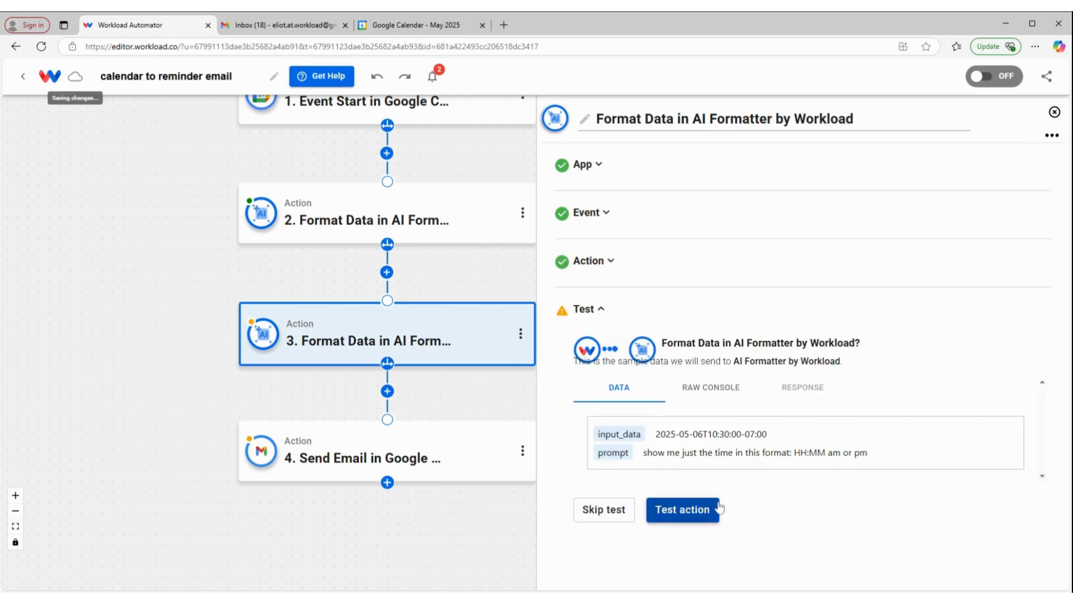
{"action": "left_click", "coordinate": [694, 510]}
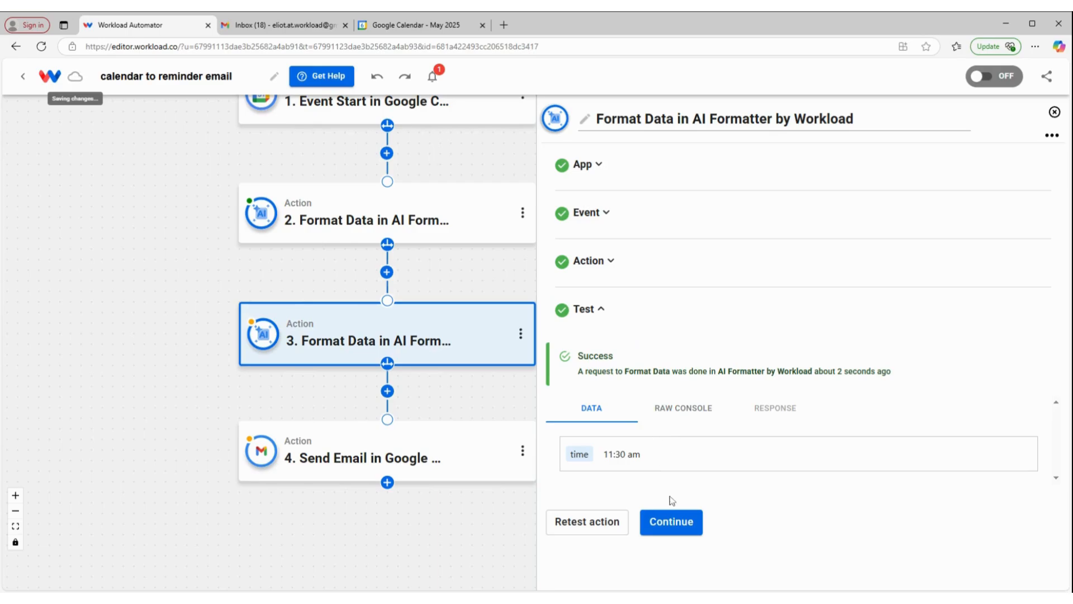
{"action": "left_click", "coordinate": [676, 524]}
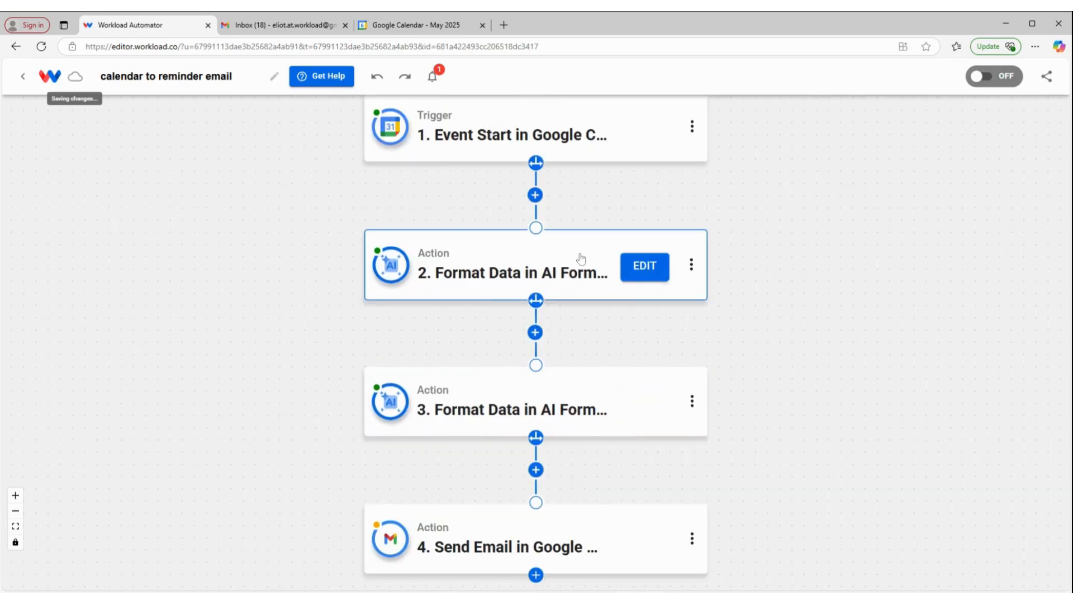
Step: In the Send Email step's Body, insert the first Format Data step's time output below the location, followed by a hyphen
{"action": "left_click", "coordinate": [457, 534]}
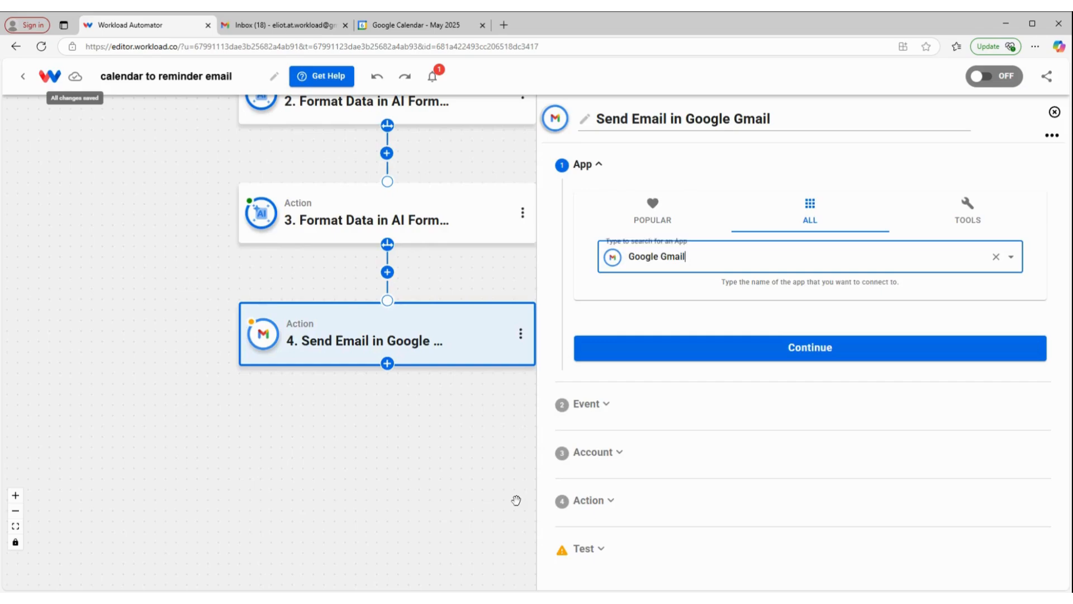
{"action": "left_click", "coordinate": [664, 506]}
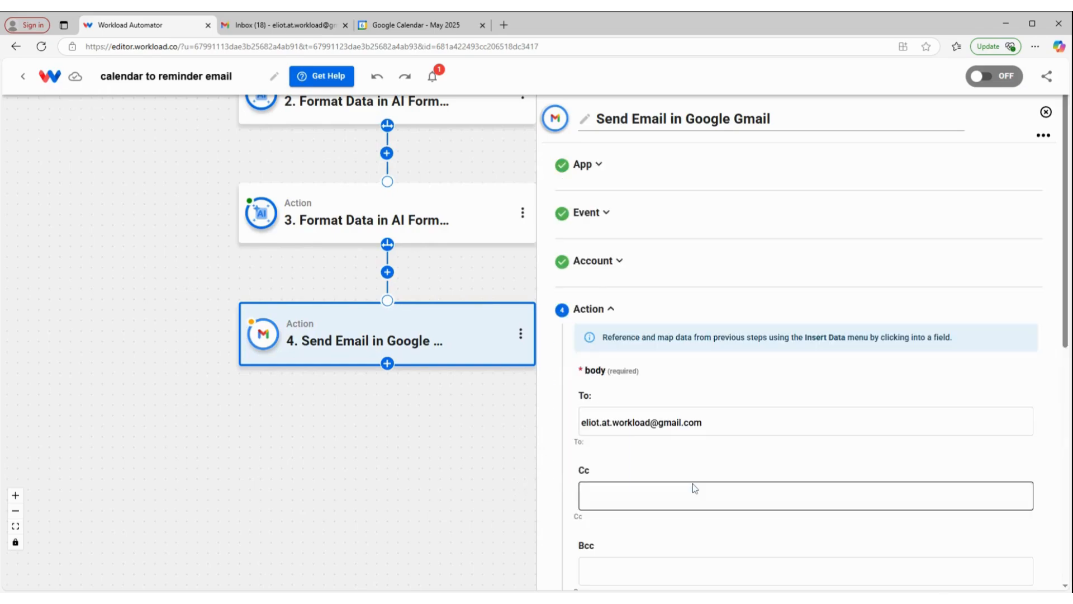
{"action": "scroll", "coordinate": [705, 442], "scroll_direction": "down", "scroll_amount": 4}
{"action": "scroll", "coordinate": [707, 440], "scroll_direction": "down", "scroll_amount": 5}
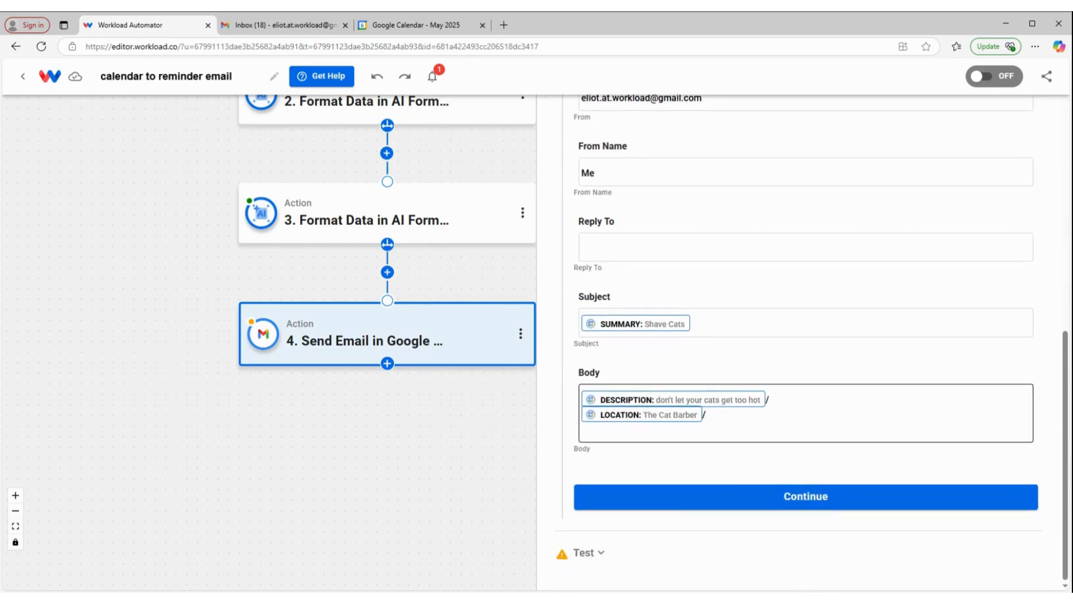
{"action": "left_click", "coordinate": [706, 431]}
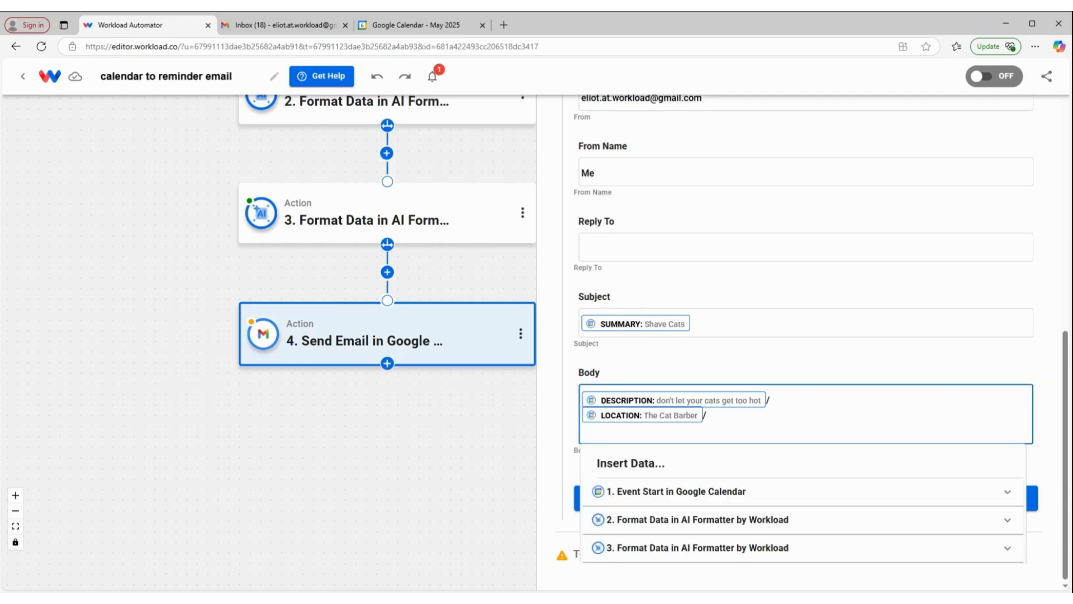
{"action": "left_click", "coordinate": [655, 524]}
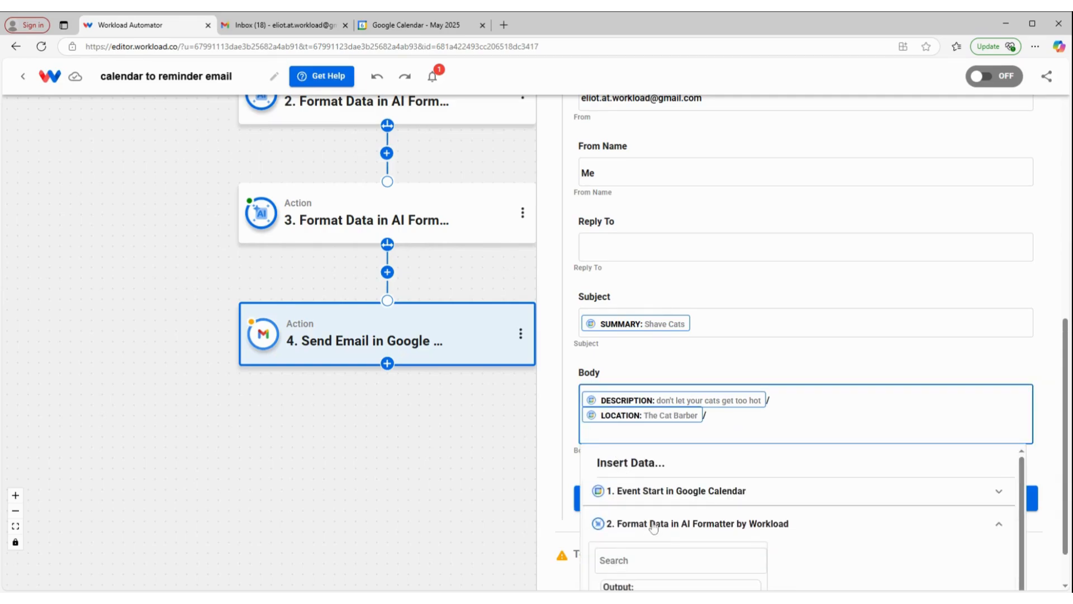
{"action": "scroll", "coordinate": [656, 526], "scroll_direction": "down", "scroll_amount": 1}
{"action": "left_click", "coordinate": [637, 581]}
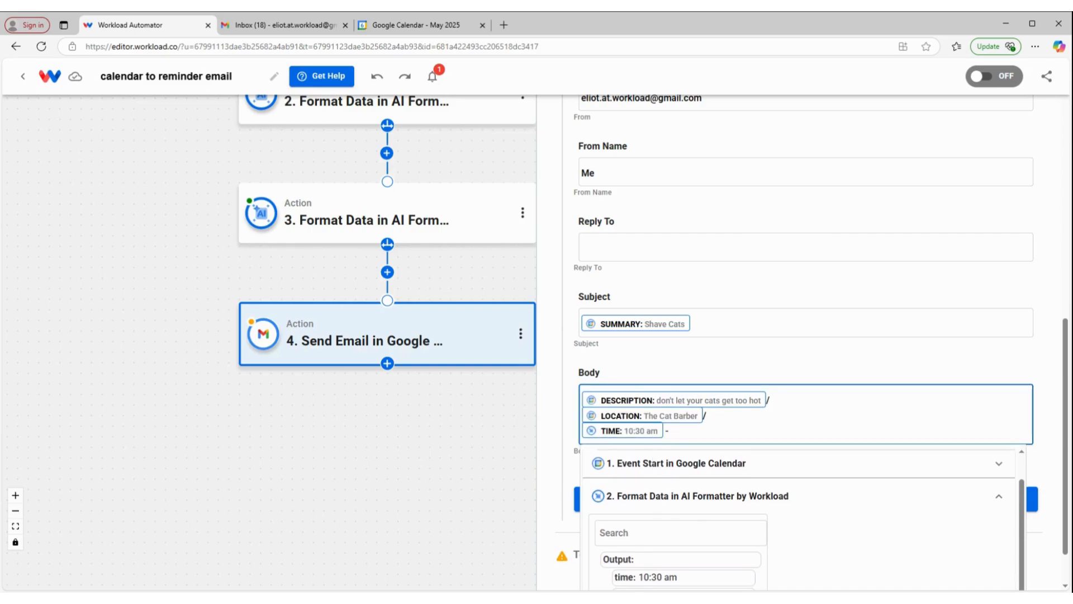
Step: Insert the second Format Data step's time output after the hyphen in the email Body
{"action": "scroll", "coordinate": [836, 477], "scroll_direction": "down", "scroll_amount": 2}
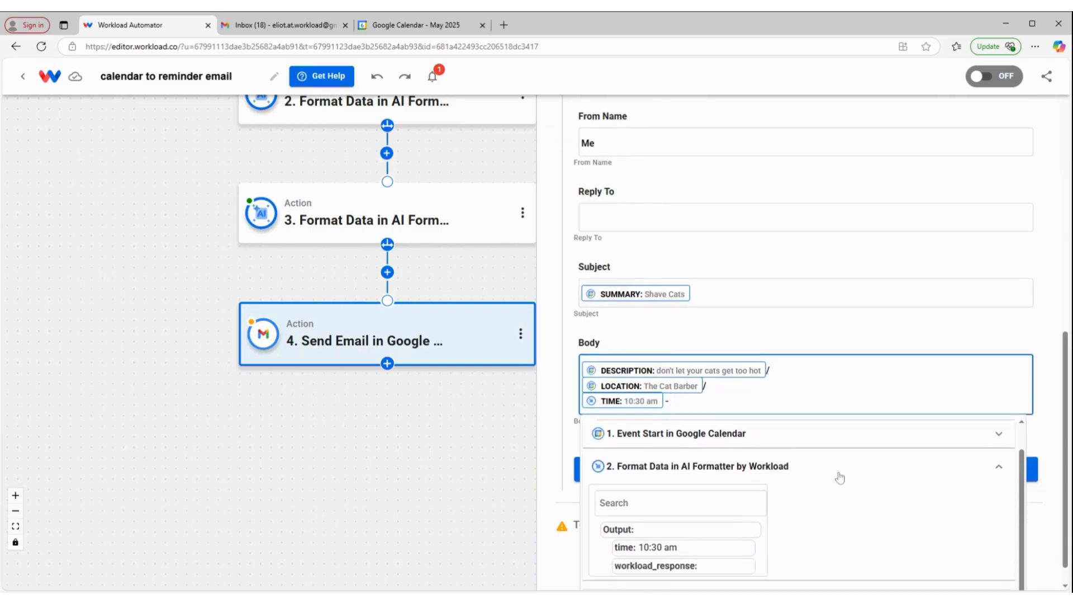
{"action": "left_click", "coordinate": [630, 580]}
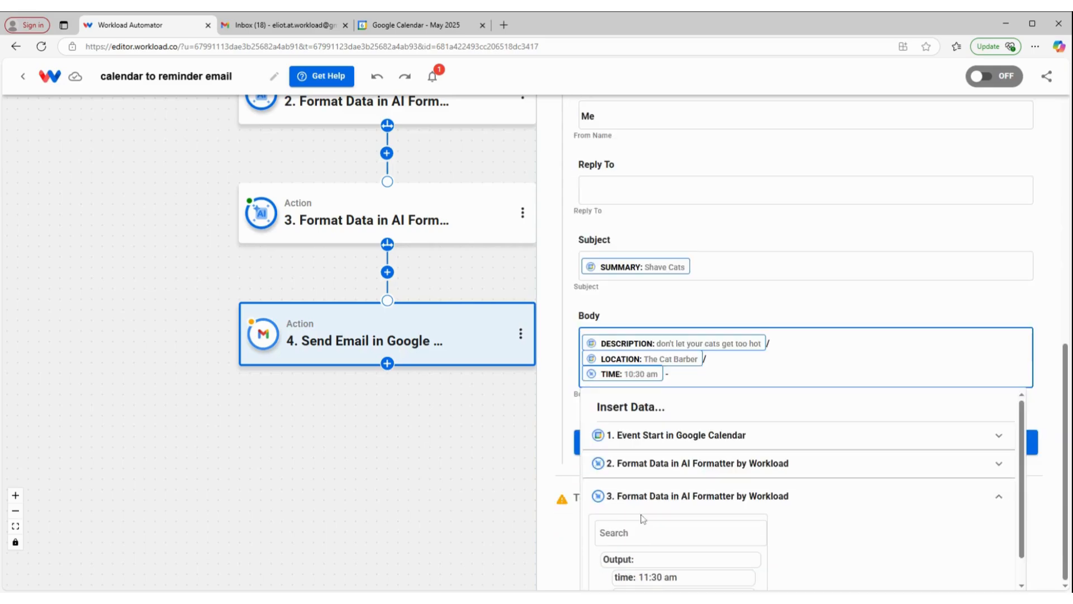
{"action": "scroll", "coordinate": [641, 525], "scroll_direction": "down", "scroll_amount": 1}
{"action": "left_click", "coordinate": [654, 553]}
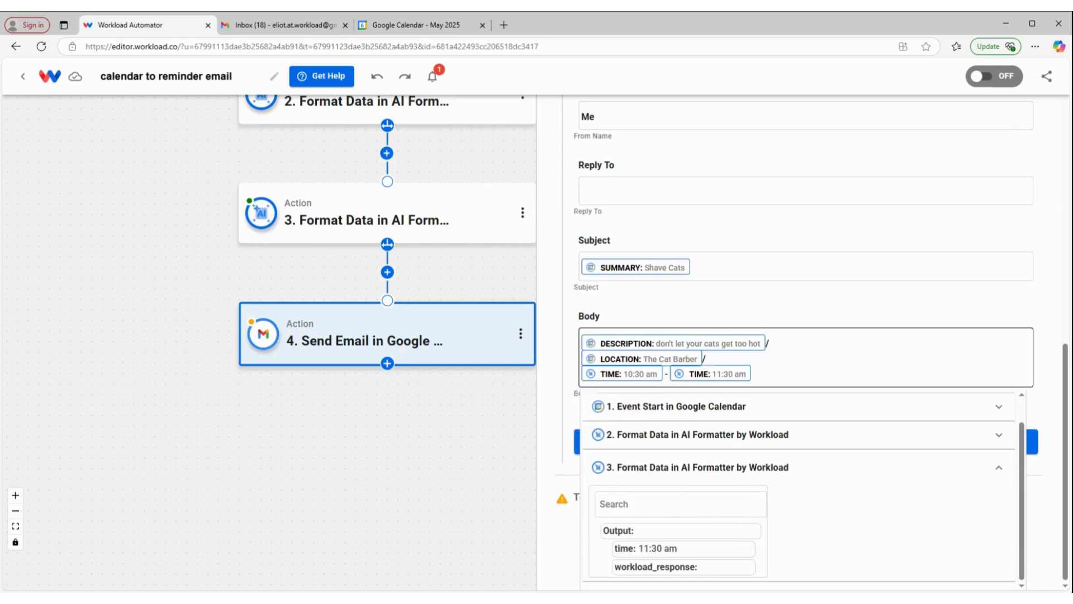
{"action": "left_click", "coordinate": [798, 296]}
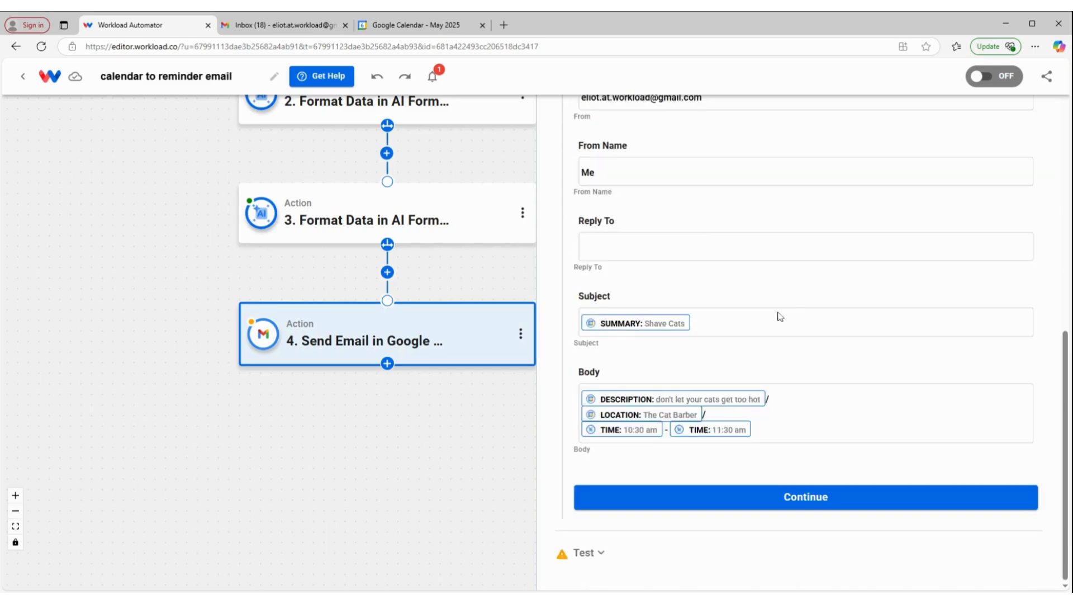
Step: Test the Send Email action with the updated Body and finish the step's setup
{"action": "left_click", "coordinate": [744, 507]}
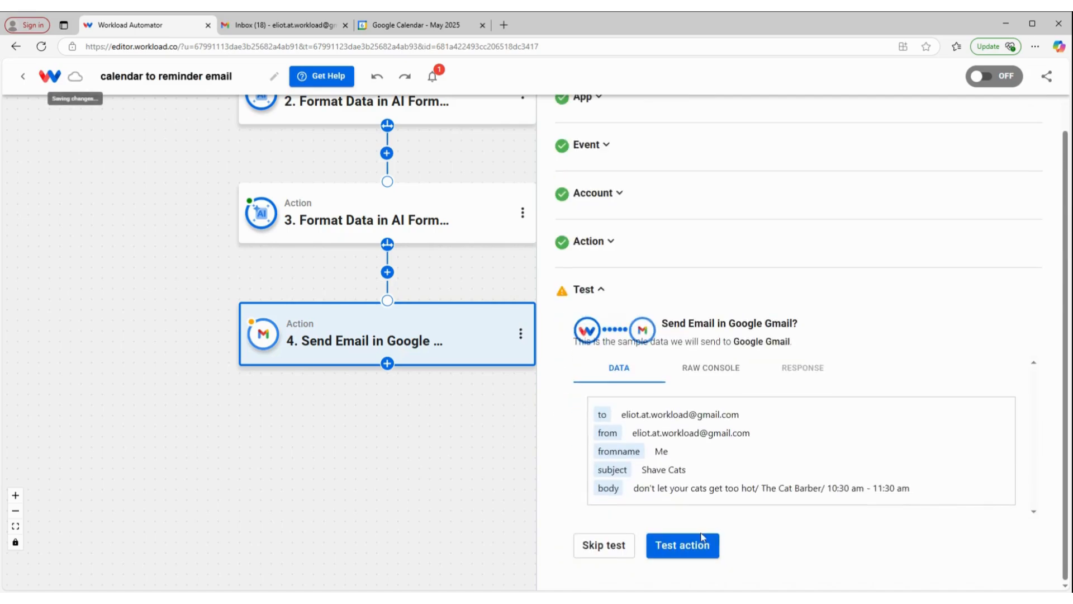
{"action": "left_click", "coordinate": [701, 539]}
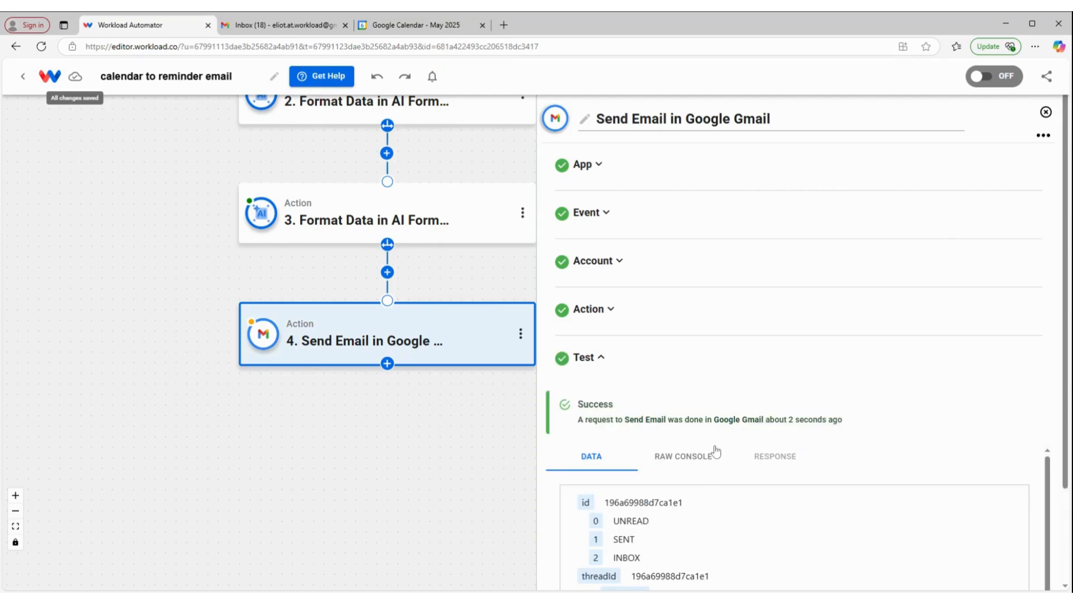
{"action": "scroll", "coordinate": [709, 511], "scroll_direction": "down", "scroll_amount": 4}
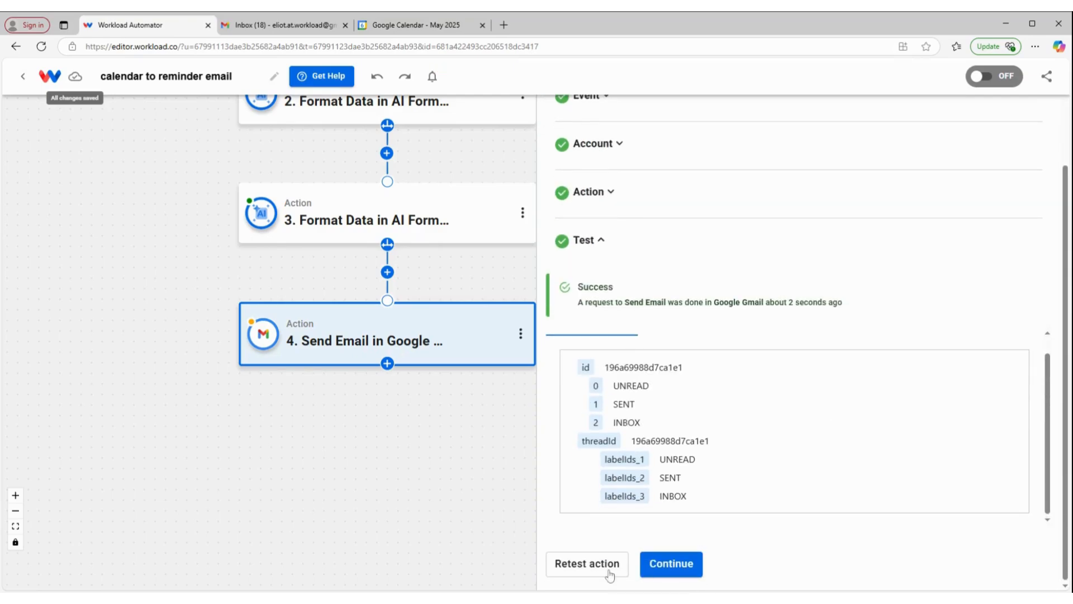
{"action": "left_click", "coordinate": [671, 564]}
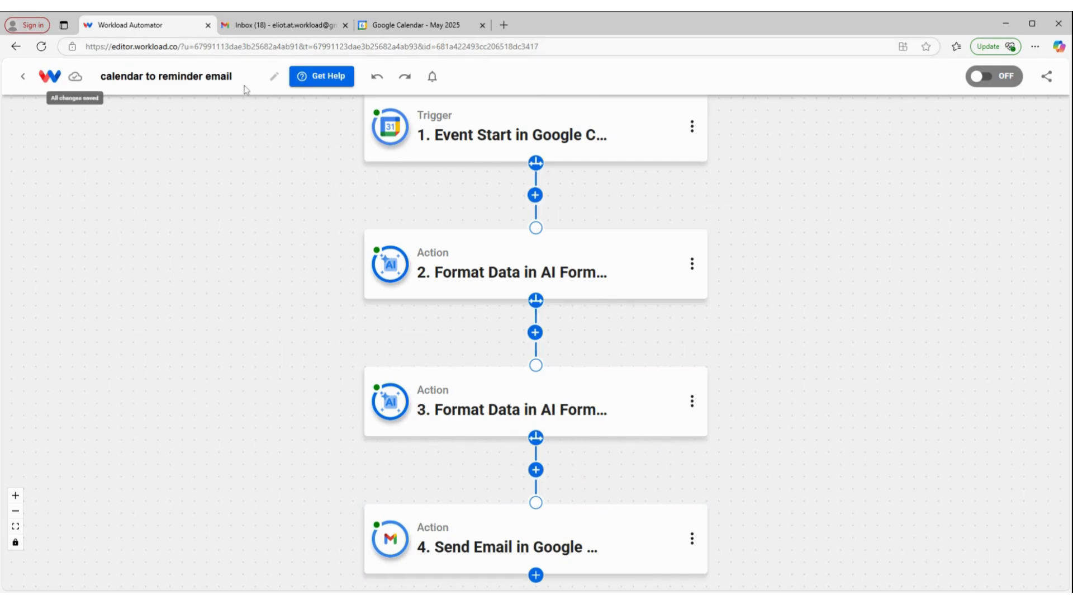
Step: Check the Gmail inbox for the test reminder, and return to the Workload editor to switch the workflow on
{"action": "left_click", "coordinate": [282, 27]}
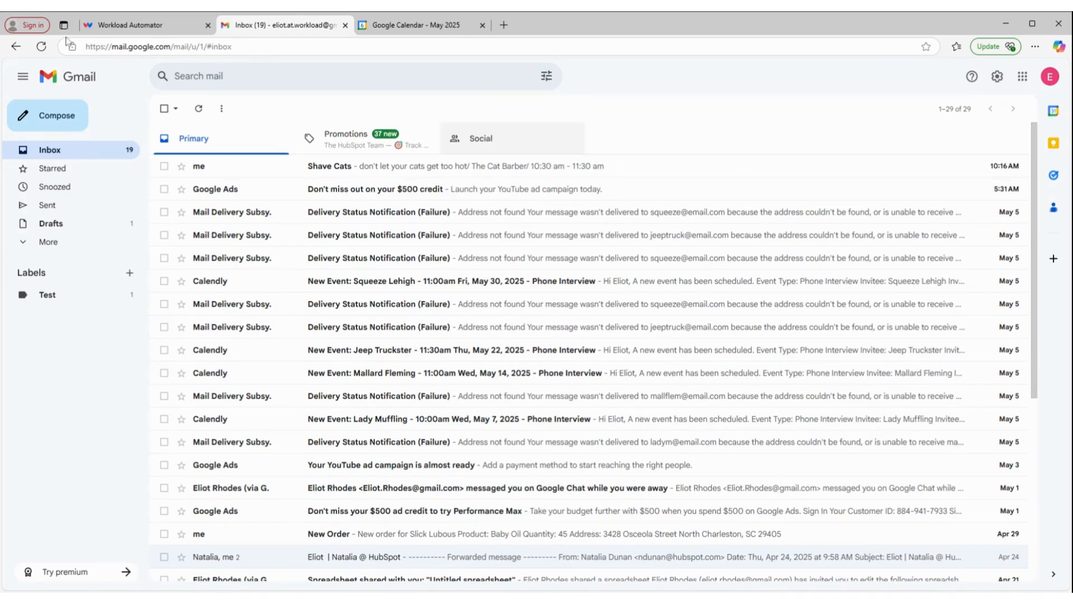
{"action": "left_click", "coordinate": [150, 27]}
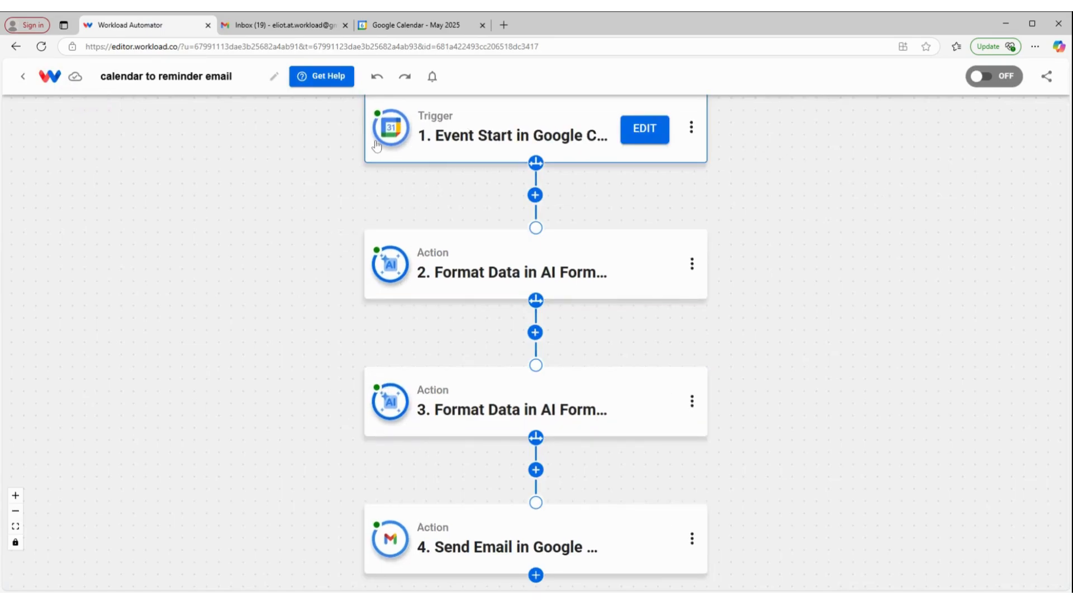
{"action": "left_click", "coordinate": [990, 87]}
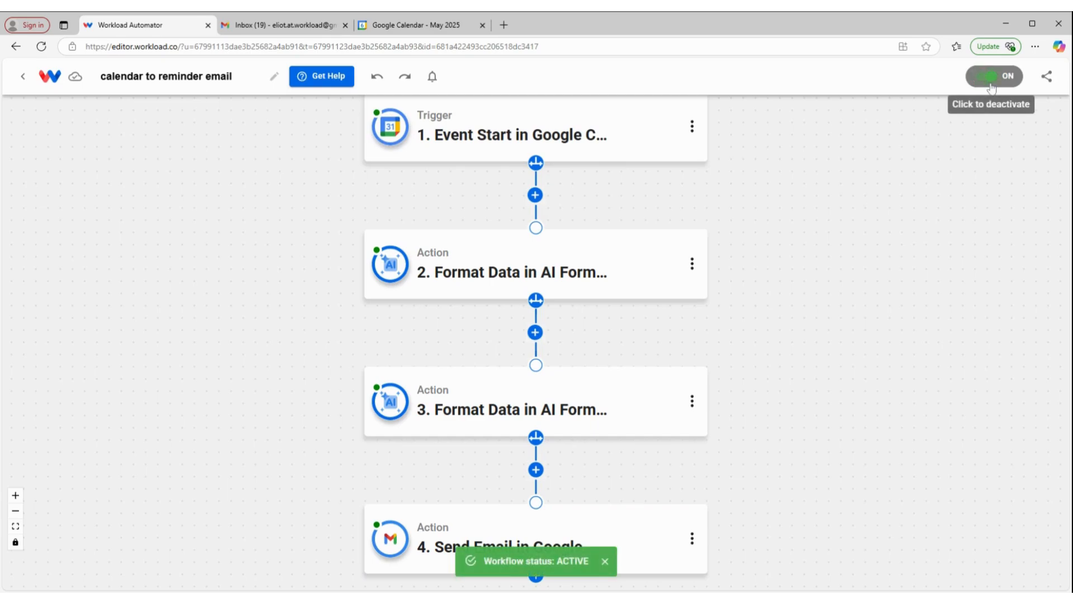